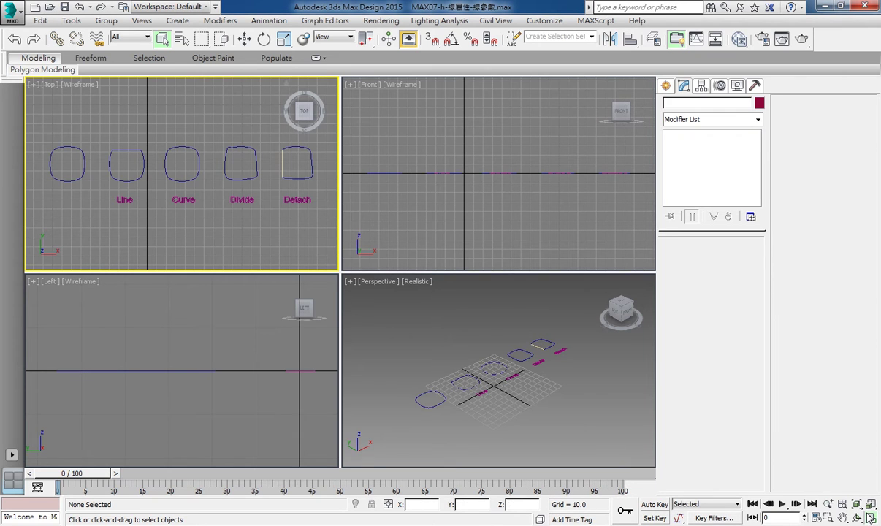
# - Maximize the Top view, draw a rectangle below the labelled shapes, and convert it to an Editable Spline
pyautogui.hotkey('alt', 'w')
pyautogui.moveTo(269, 274); pyautogui.dragTo(225, 167, button='middle')
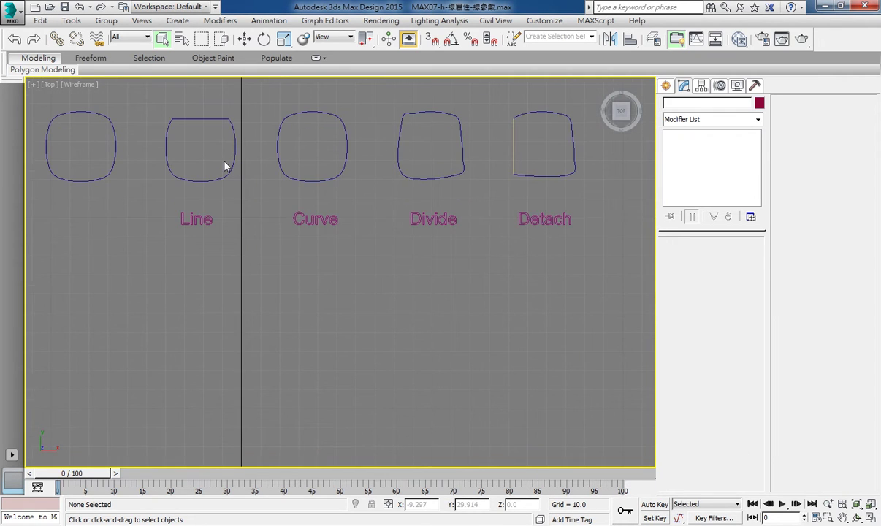
pyautogui.click(665, 85)
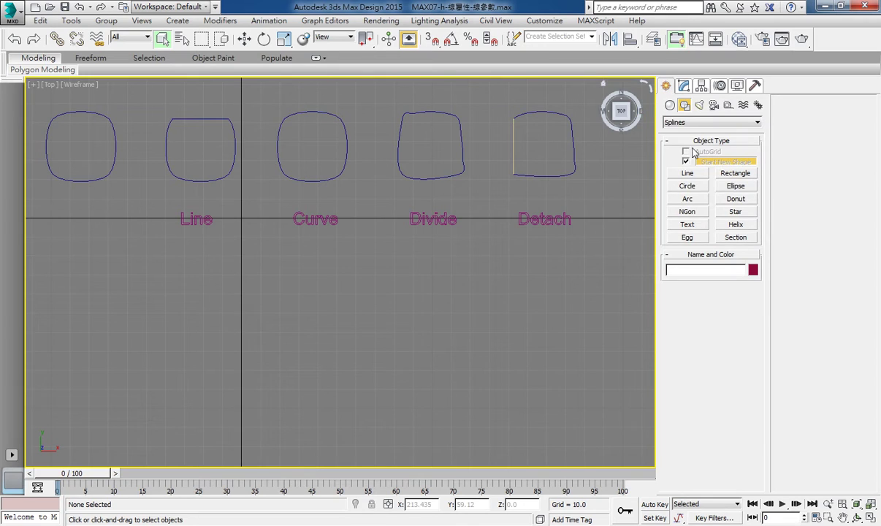
pyautogui.click(735, 173)
pyautogui.moveTo(387, 314); pyautogui.dragTo(408, 289, button='middle')
pyautogui.moveTo(197, 272); pyautogui.dragTo(275, 347)
pyautogui.rightClick(275, 351)
pyautogui.rightClick(276, 354)
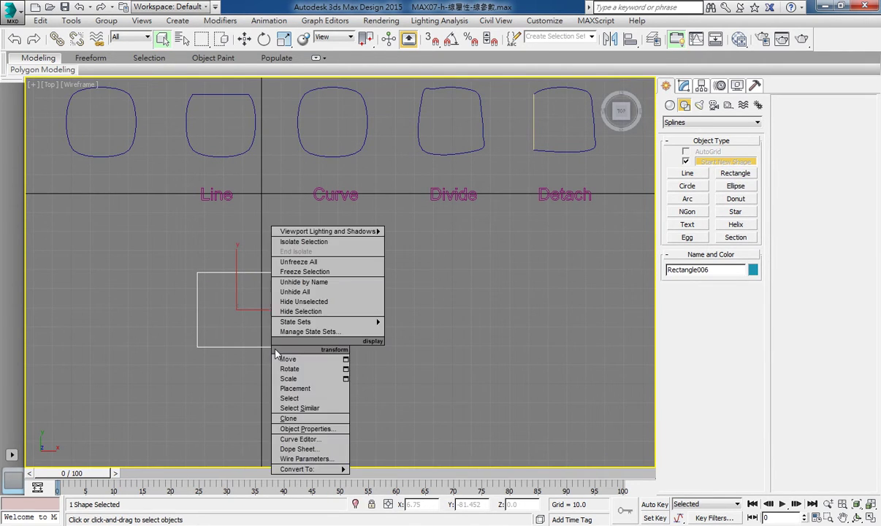
pyautogui.click(398, 470)
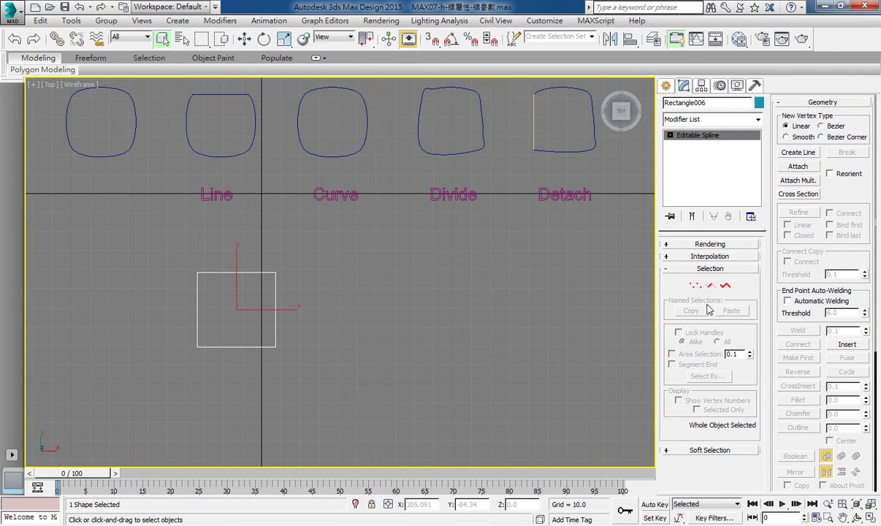
# - At Segment level, select the rectangle's top edge and set it to Curve type
pyautogui.click(695, 285)
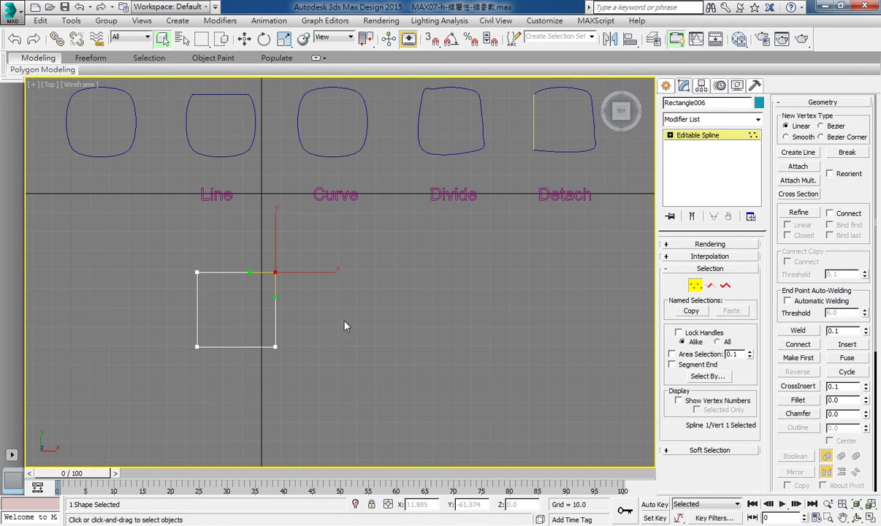
pyautogui.click(710, 285)
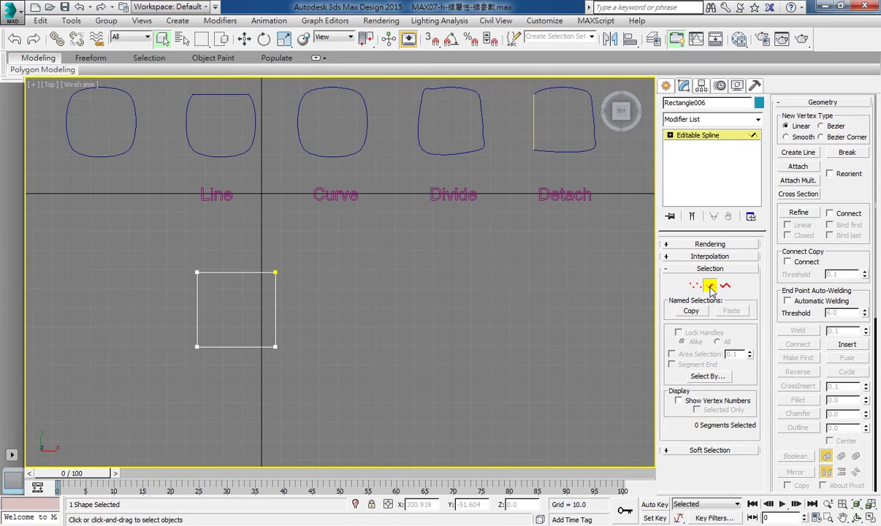
pyautogui.click(241, 273)
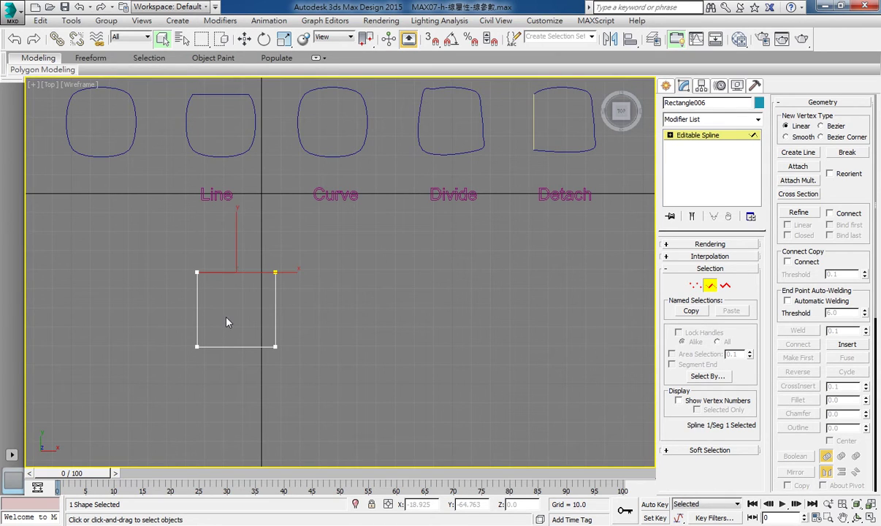
pyautogui.click(256, 246)
pyautogui.moveTo(232, 287); pyautogui.dragTo(231, 289)
pyautogui.rightClick(247, 271)
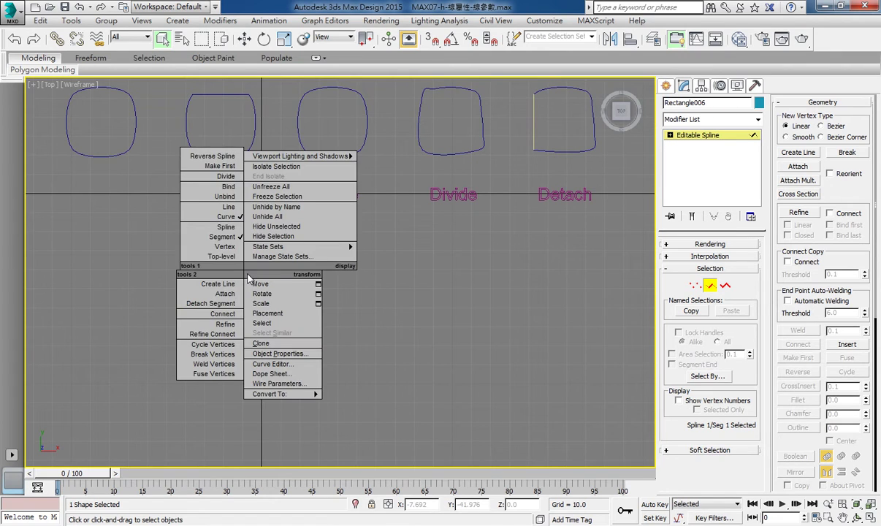
pyautogui.click(234, 217)
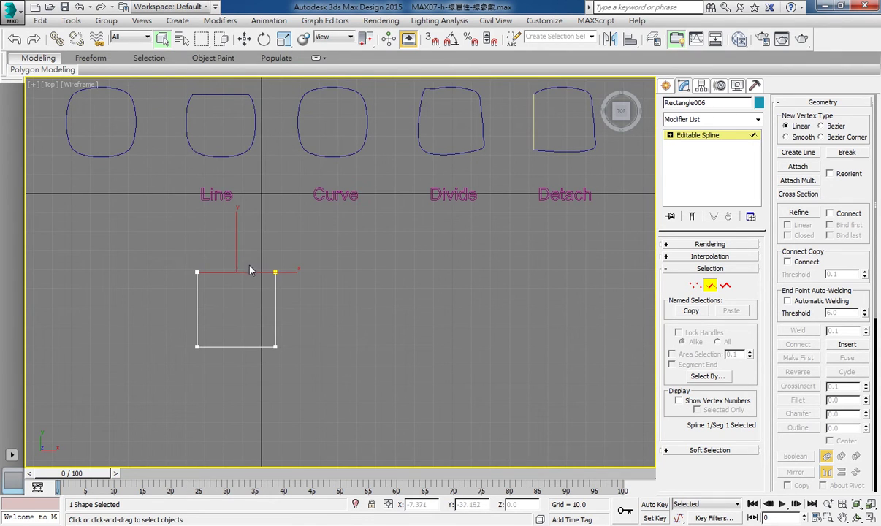
# - Switch to Spline level and select the whole rectangle spline
pyautogui.rightClick(250, 274)
pyautogui.click(232, 226)
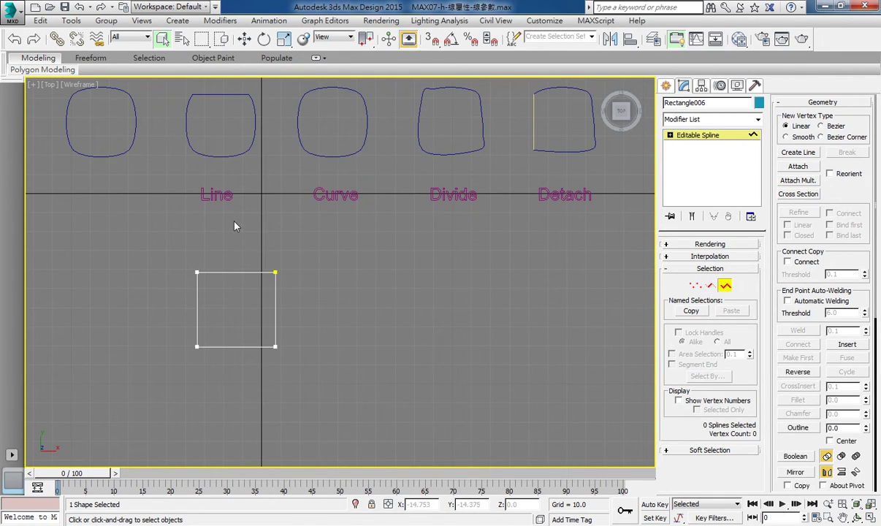
pyautogui.click(241, 273)
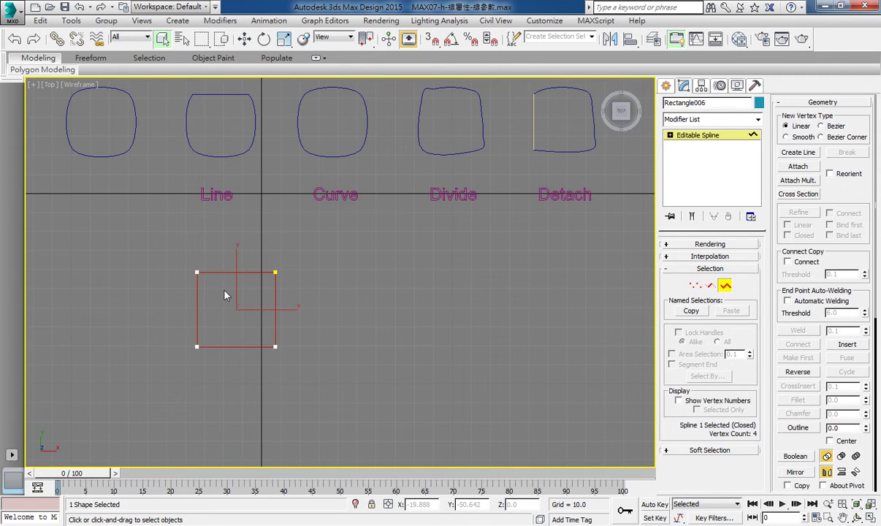
# - Set the rectangle's top segment back to Line type
pyautogui.press('2')
pyautogui.click(198, 272)
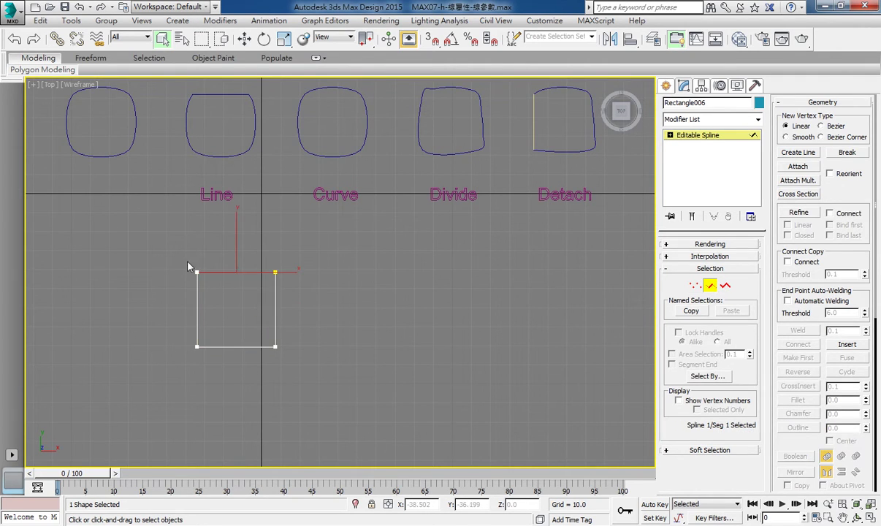
pyautogui.rightClick(233, 271)
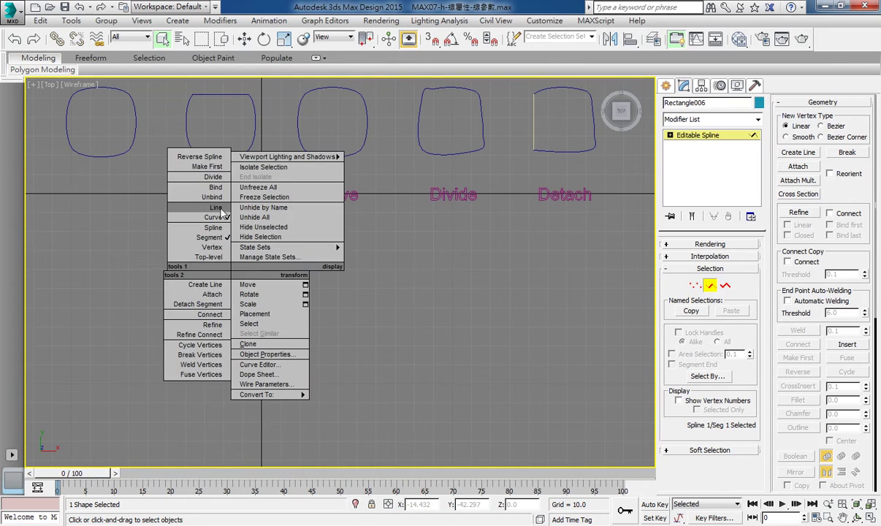
pyautogui.click(220, 208)
pyautogui.rightClick(231, 268)
pyautogui.click(217, 208)
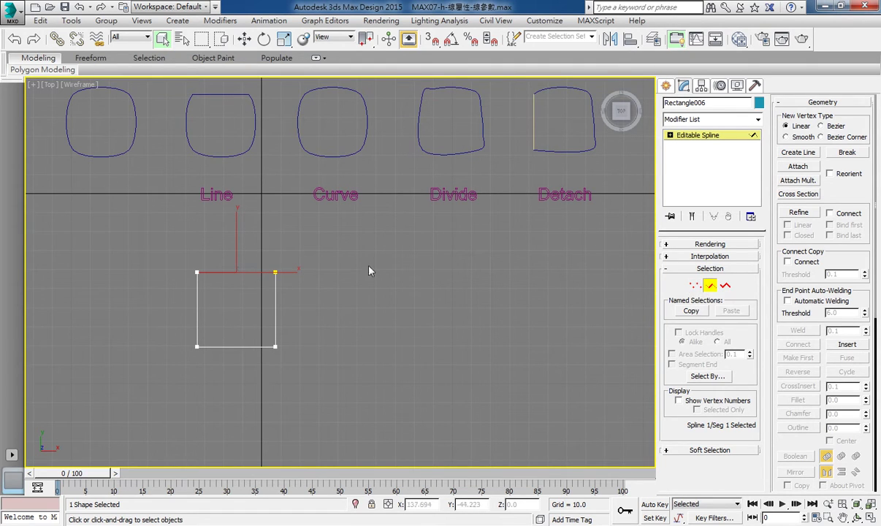
# - Select both top vertices and drag their Bezier handles to bend the top edge into an S-curve
pyautogui.click(694, 286)
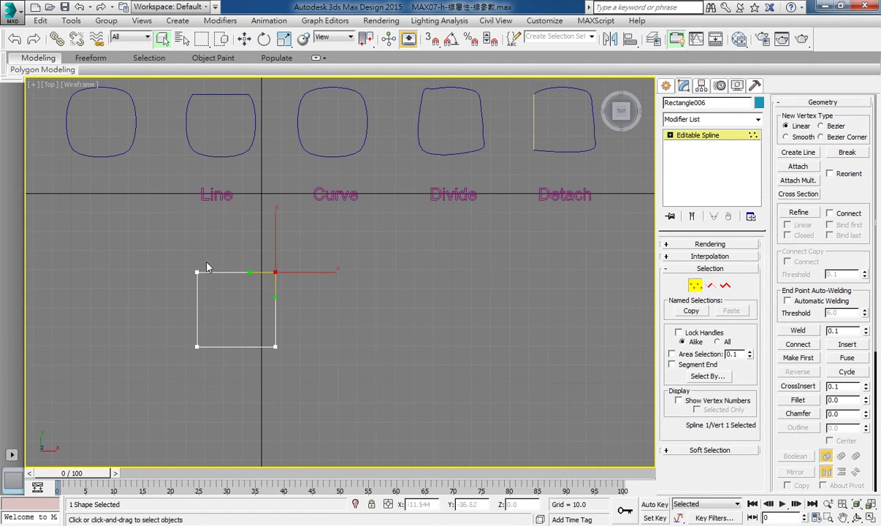
pyautogui.moveTo(328, 319); pyautogui.dragTo(343, 326)
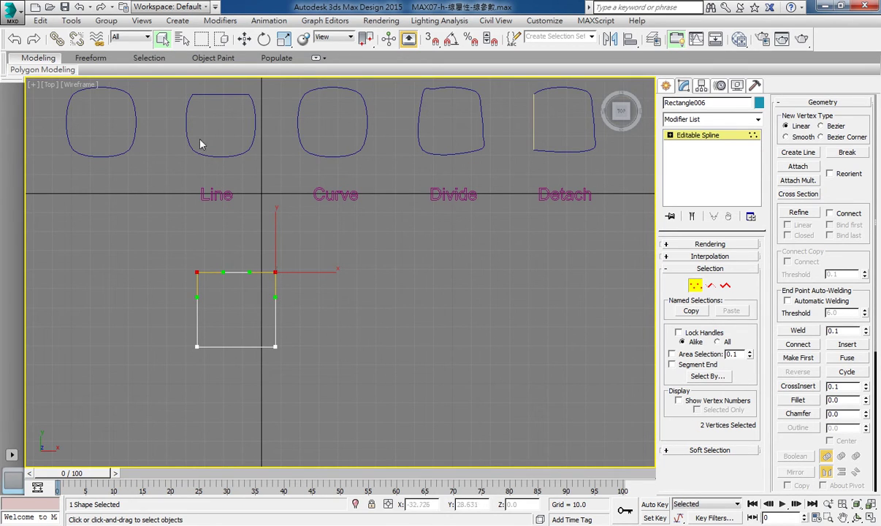
pyautogui.click(241, 38)
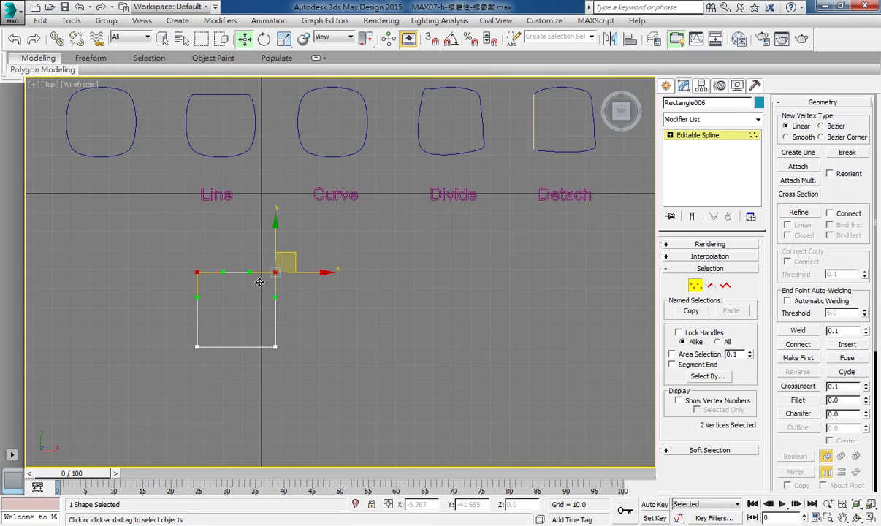
pyautogui.moveTo(259, 282); pyautogui.dragTo(236, 252)
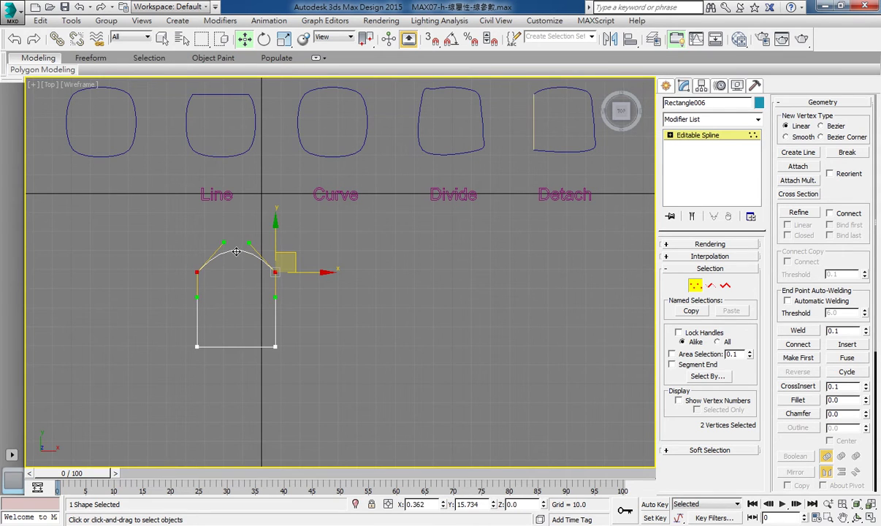
pyautogui.moveTo(248, 242); pyautogui.dragTo(247, 309)
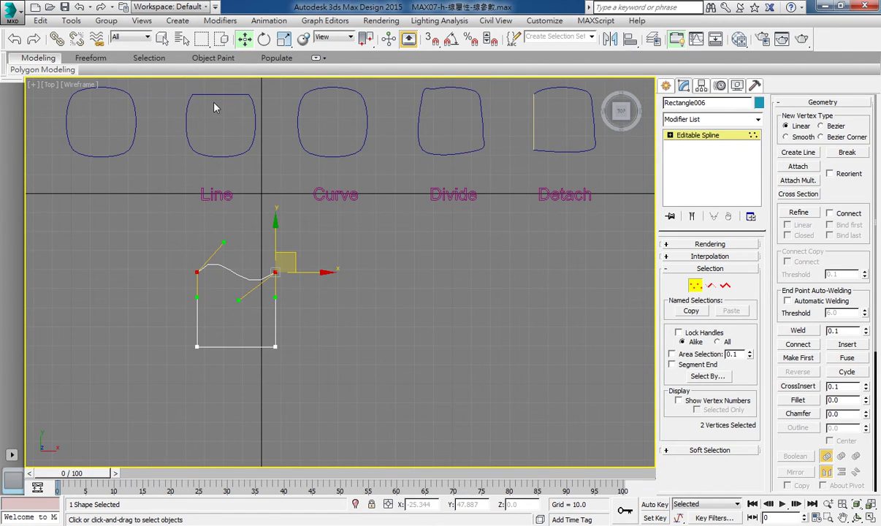
# - Centre the wavy rectangle in view and enter Segment level with Divide and Detach visible
pyautogui.click(695, 286)
pyautogui.moveTo(404, 303); pyautogui.dragTo(249, 316, button='middle')
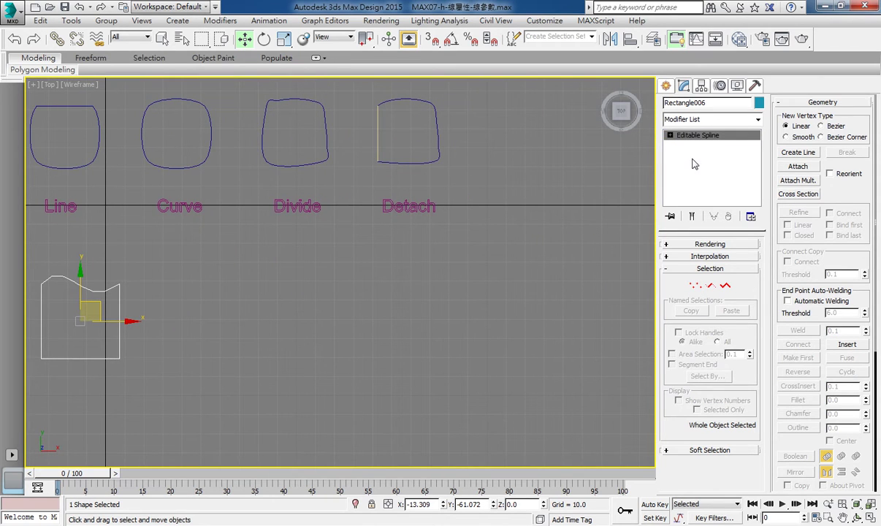
pyautogui.scroll(2, 347, 244)
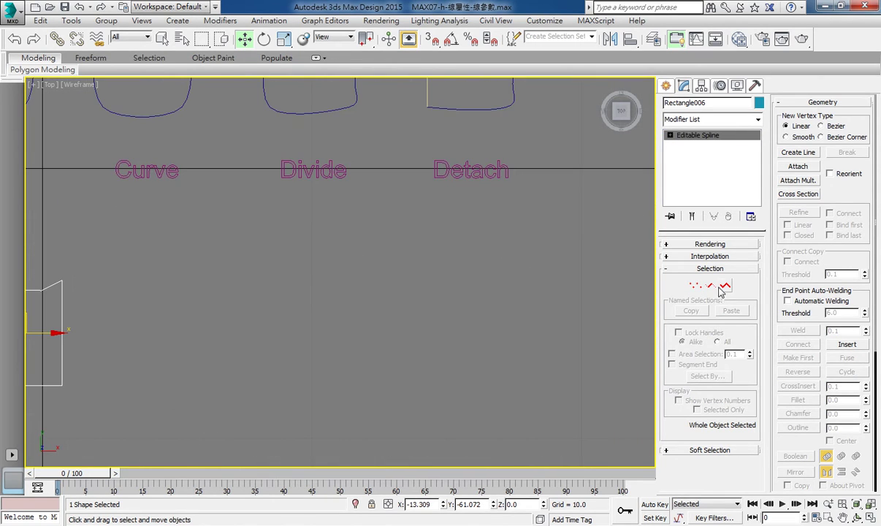
pyautogui.moveTo(299, 314); pyautogui.dragTo(404, 302, button='middle')
pyautogui.scroll(-2, 222, 314)
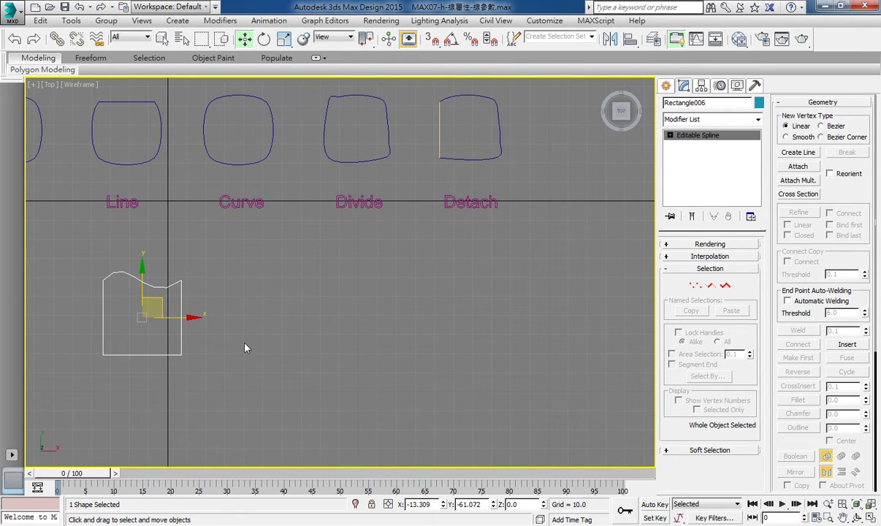
pyautogui.moveTo(249, 355); pyautogui.dragTo(300, 329, button='middle')
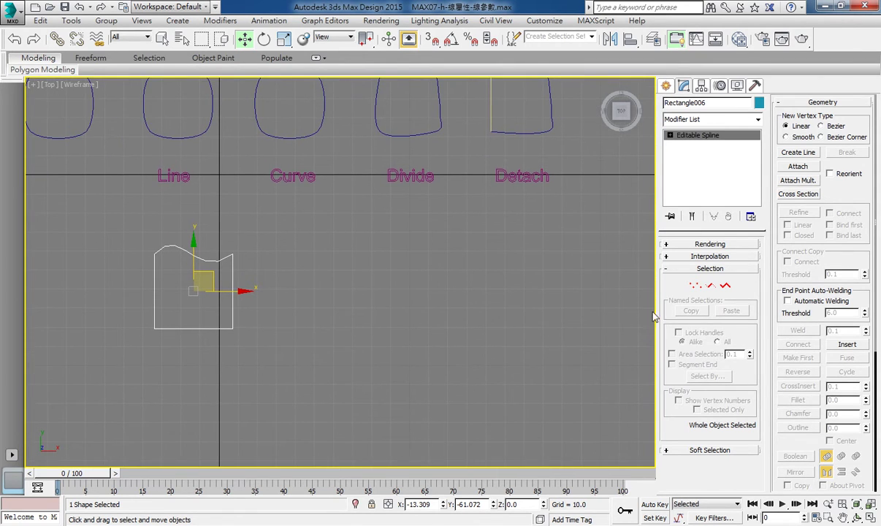
pyautogui.click(709, 285)
pyautogui.moveTo(469, 295); pyautogui.dragTo(521, 257, button='middle')
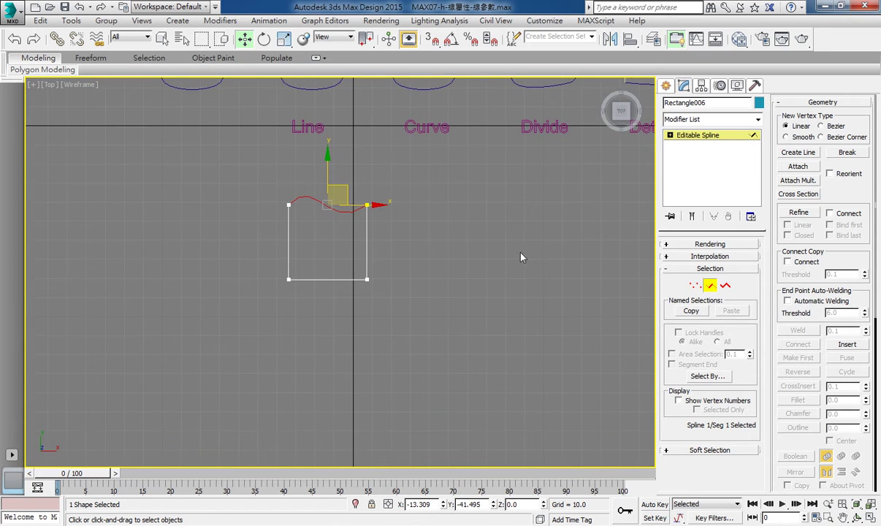
pyautogui.scroll(-2, 818, 323)
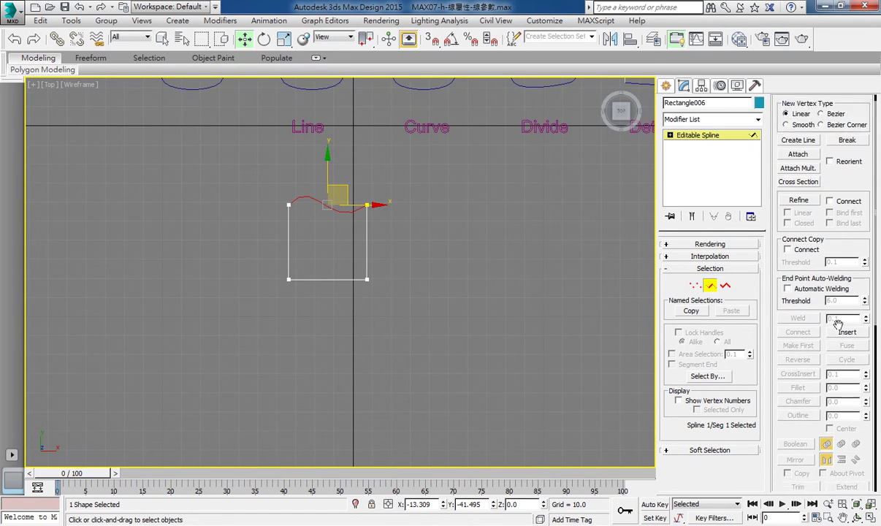
pyautogui.scroll(-5, 818, 323)
pyautogui.scroll(-1, 816, 326)
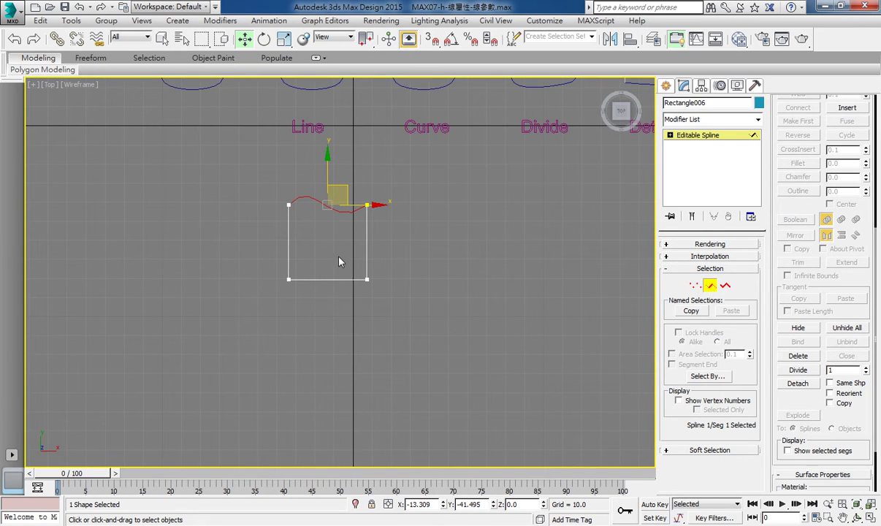
# - Divide the rectangle's bottom edge with 3 new vertices, then zoom in and deselect
pyautogui.click(339, 279)
pyautogui.moveTo(459, 340); pyautogui.dragTo(401, 342, button='middle')
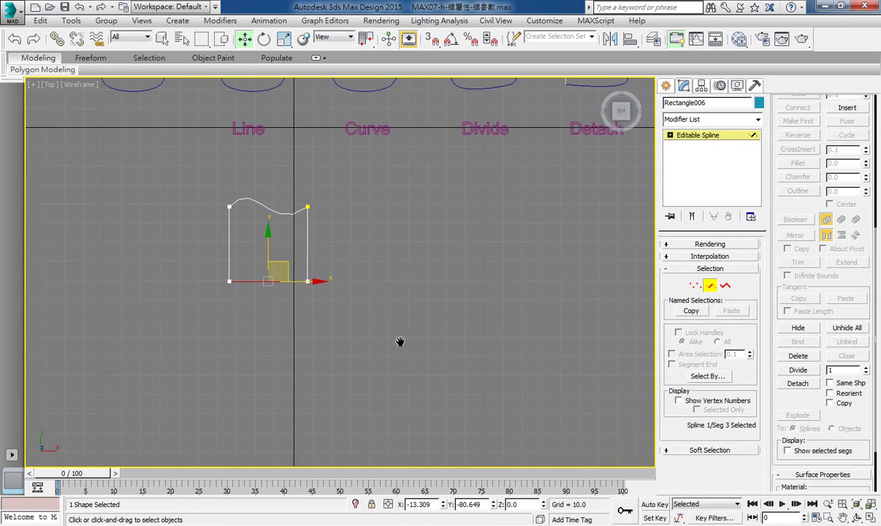
pyautogui.doubleClick(845, 371)
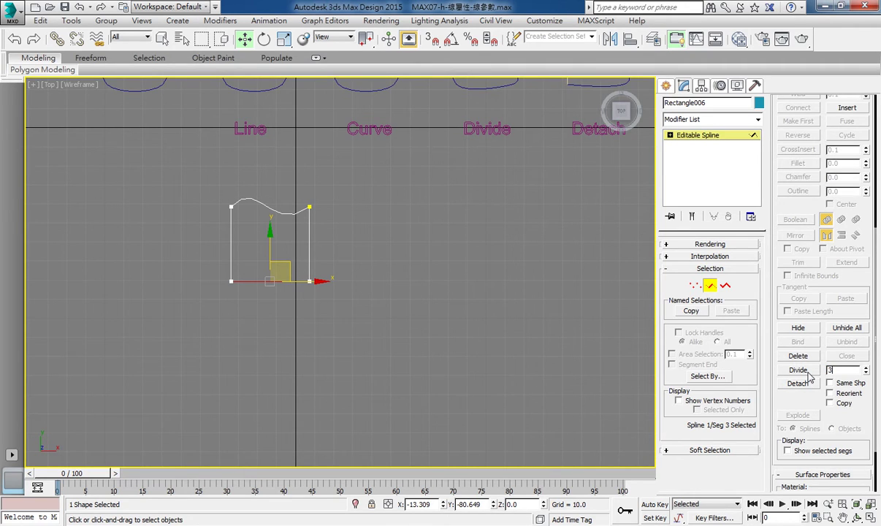
pyautogui.write('3')
pyautogui.click(808, 371)
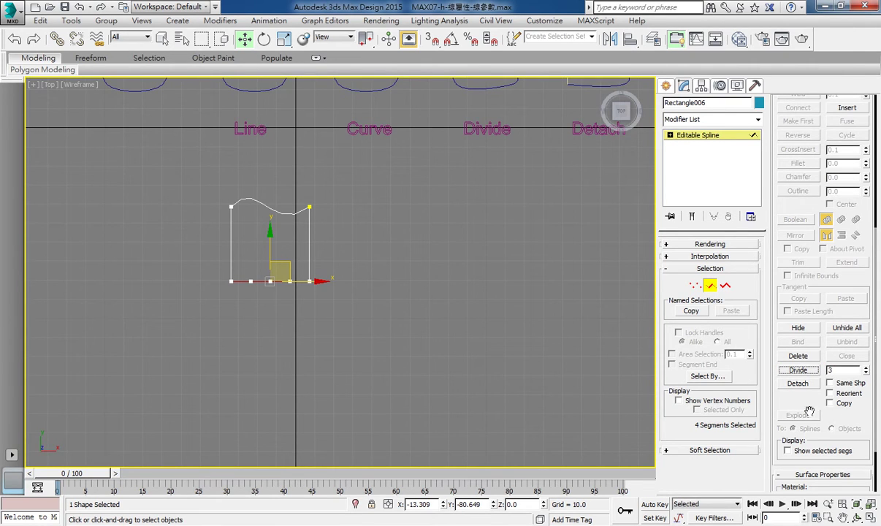
pyautogui.scroll(2, 358, 334)
pyautogui.scroll(2, 313, 296)
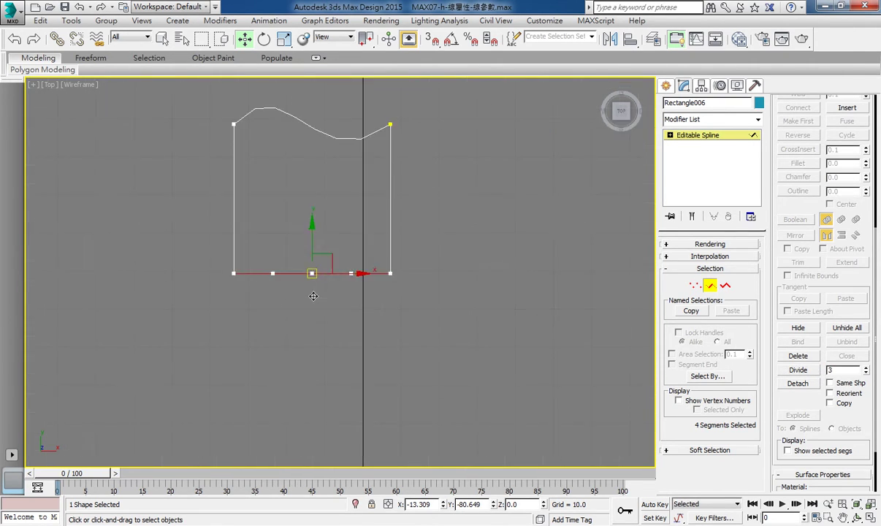
pyautogui.scroll(2, 313, 296)
pyautogui.click(303, 300)
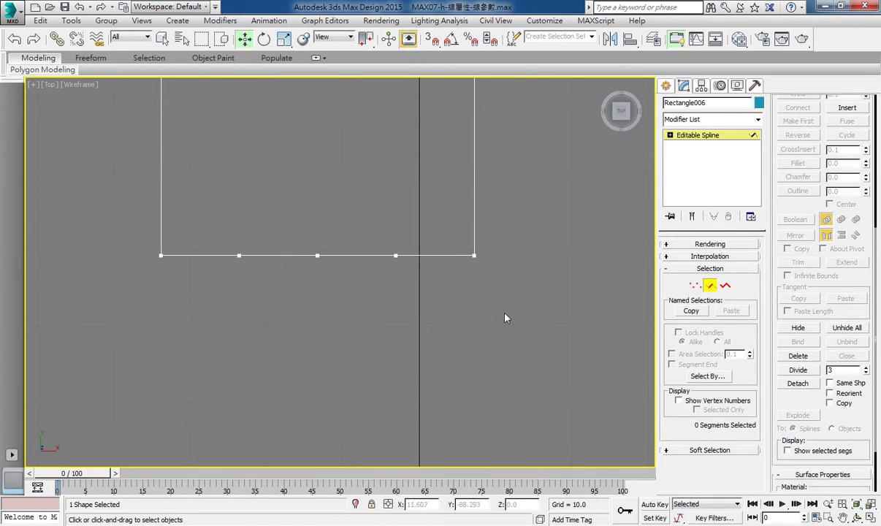
# - At Vertex level, use Refine to insert two vertices on the rectangle's left edge
pyautogui.press('1')
pyautogui.moveTo(564, 274); pyautogui.dragTo(470, 391, button='middle')
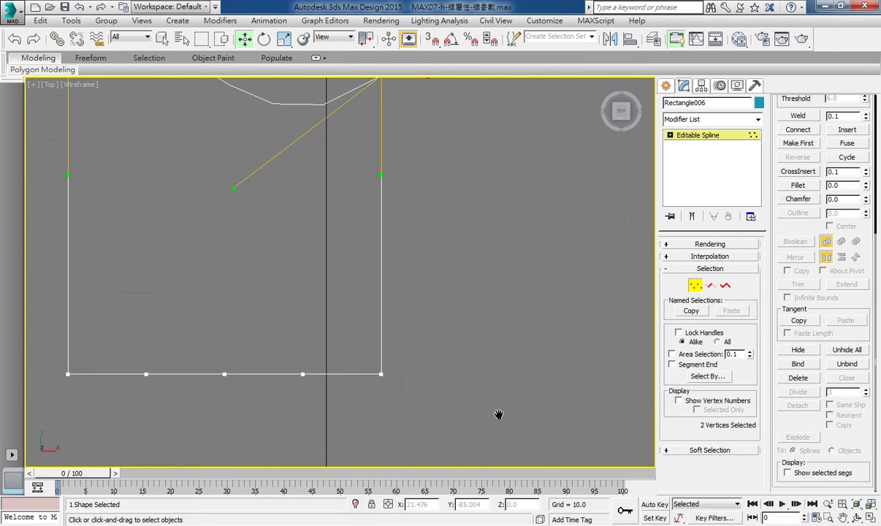
pyautogui.moveTo(759, 223); pyautogui.dragTo(767, 352)
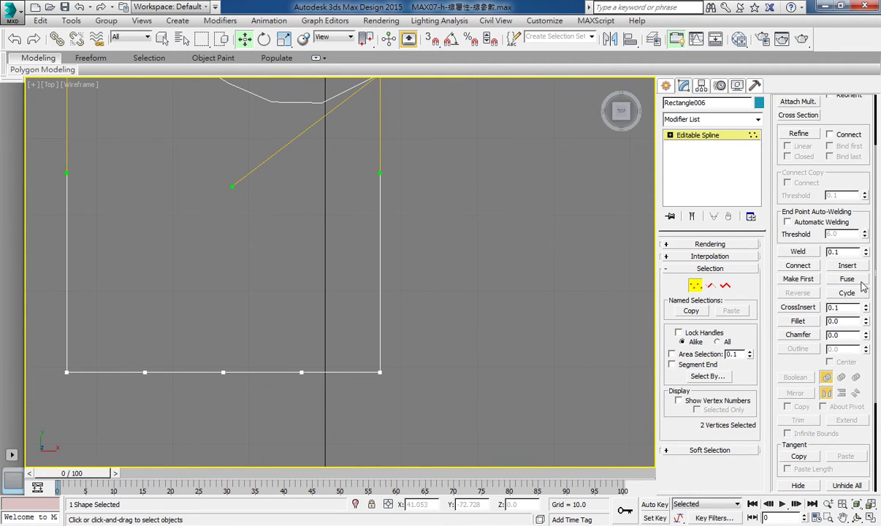
pyautogui.scroll(2, 857, 276)
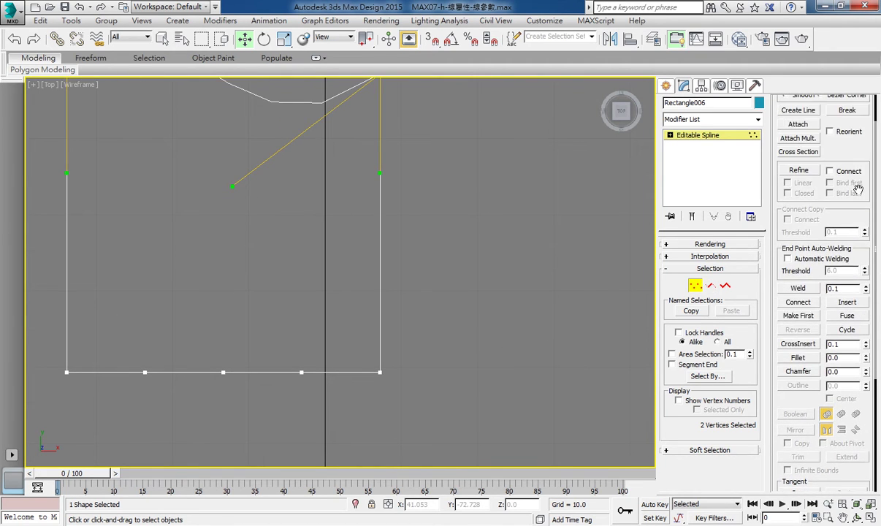
pyautogui.click(798, 170)
pyautogui.moveTo(314, 203); pyautogui.dragTo(540, 232, button='middle')
pyautogui.click(293, 187)
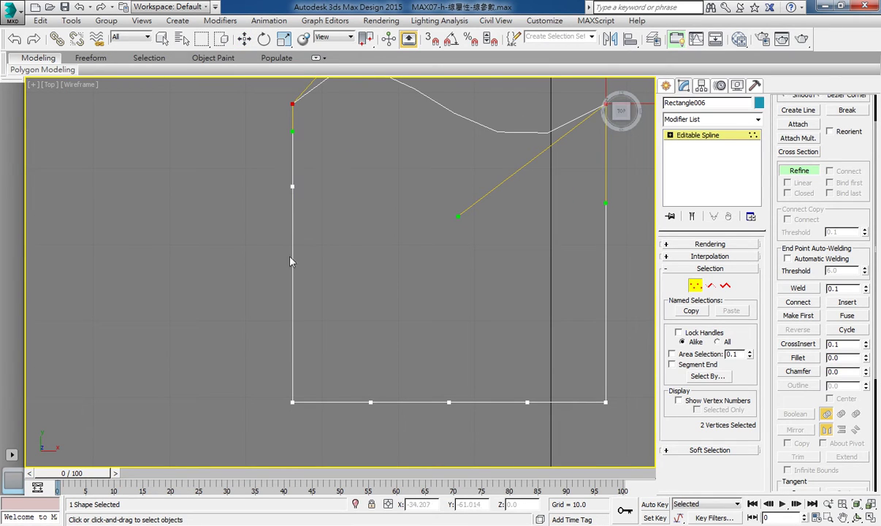
pyautogui.click(293, 313)
pyautogui.rightClick(338, 284)
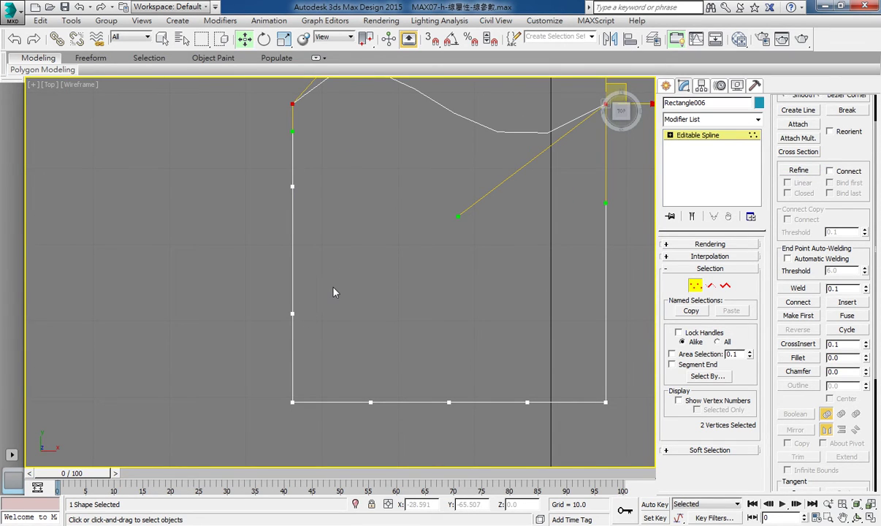
pyautogui.moveTo(343, 290); pyautogui.dragTo(293, 236, button='middle')
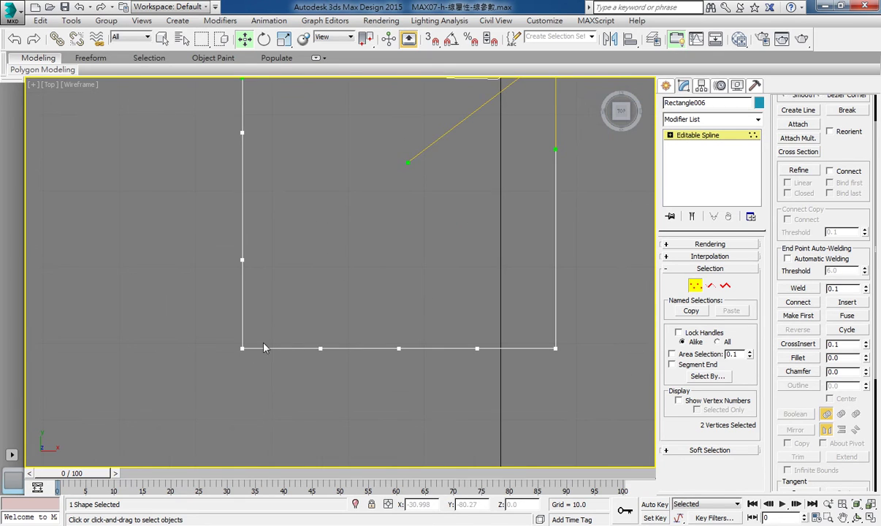
# - Refine one more vertex onto the left edge from Segment level
pyautogui.click(725, 136)
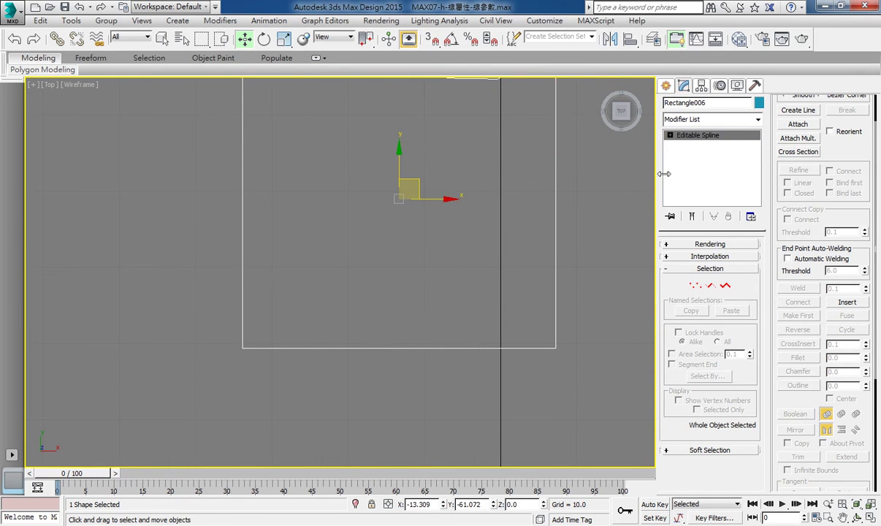
pyautogui.moveTo(425, 236); pyautogui.dragTo(312, 312, button='middle')
pyautogui.scroll(-5, 312, 312)
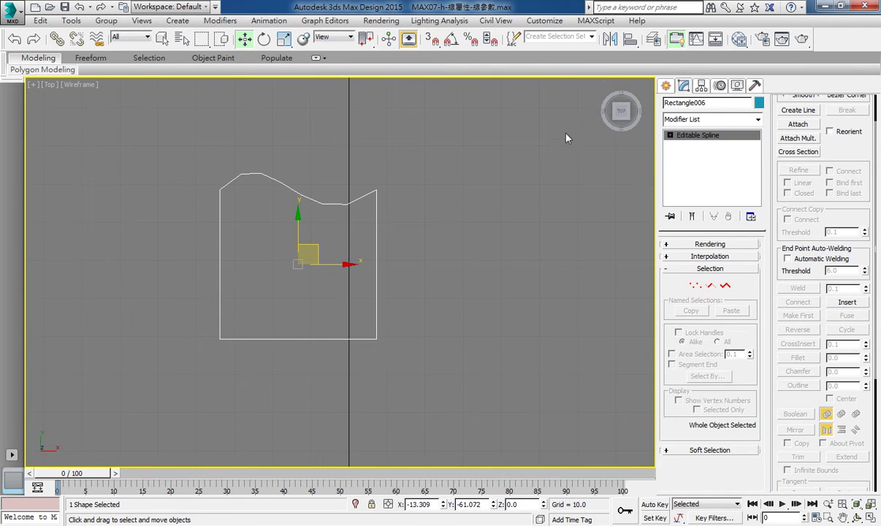
pyautogui.click(710, 285)
pyautogui.moveTo(404, 306); pyautogui.dragTo(424, 290, button='middle')
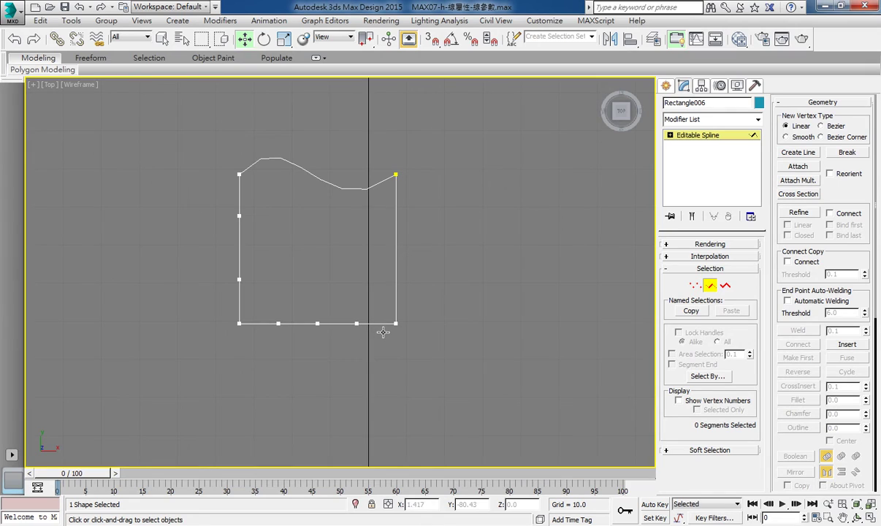
pyautogui.click(799, 212)
pyautogui.click(240, 249)
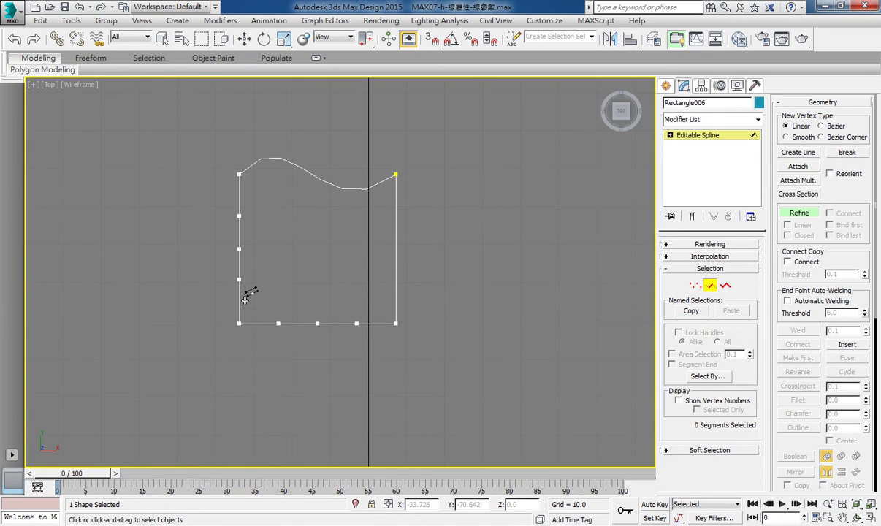
pyautogui.rightClick(245, 300)
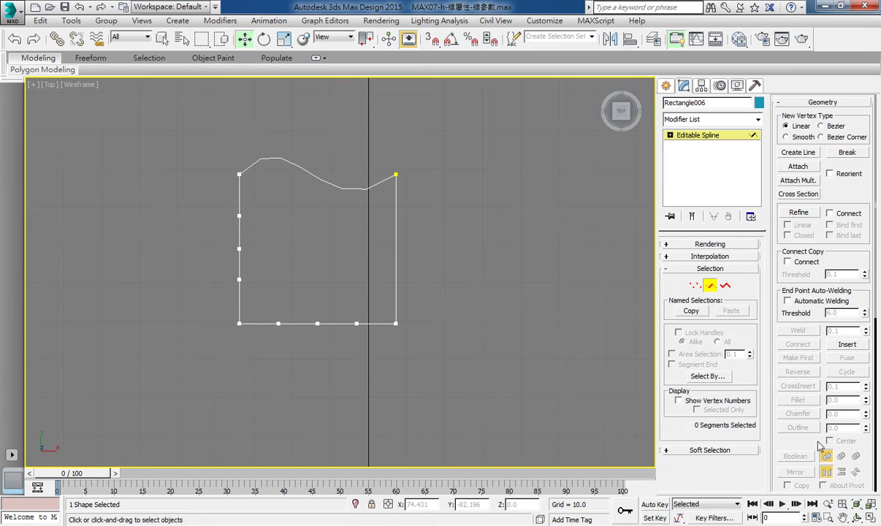
pyautogui.scroll(-3, 783, 368)
pyautogui.scroll(-2, 783, 369)
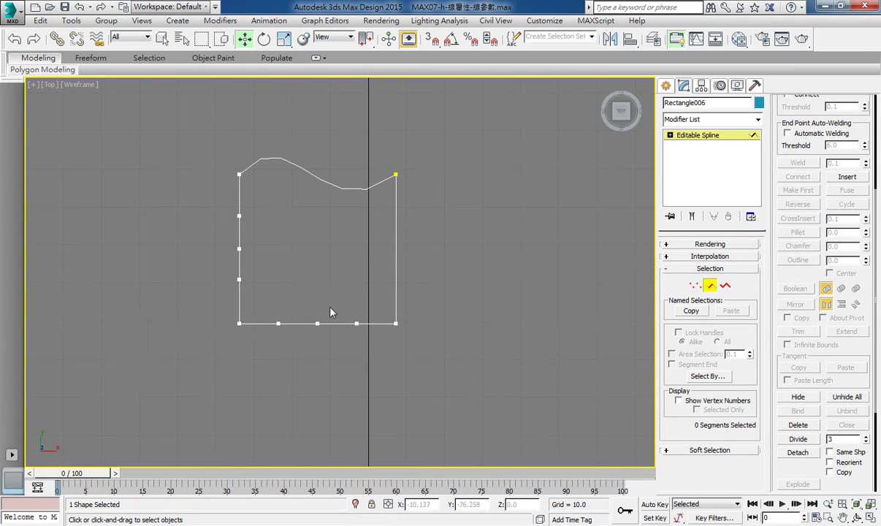
pyautogui.click(695, 285)
pyautogui.moveTo(548, 260); pyautogui.dragTo(249, 242, button='middle')
# - Draw a second rectangle, Rectangle007, beside the wavy shape and convert it to an Editable Spline
pyautogui.click(722, 135)
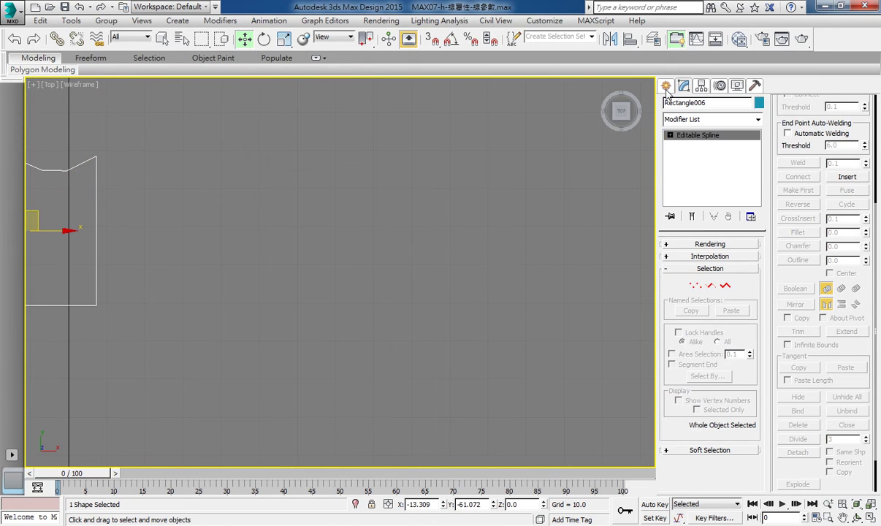
pyautogui.click(666, 86)
pyautogui.click(719, 174)
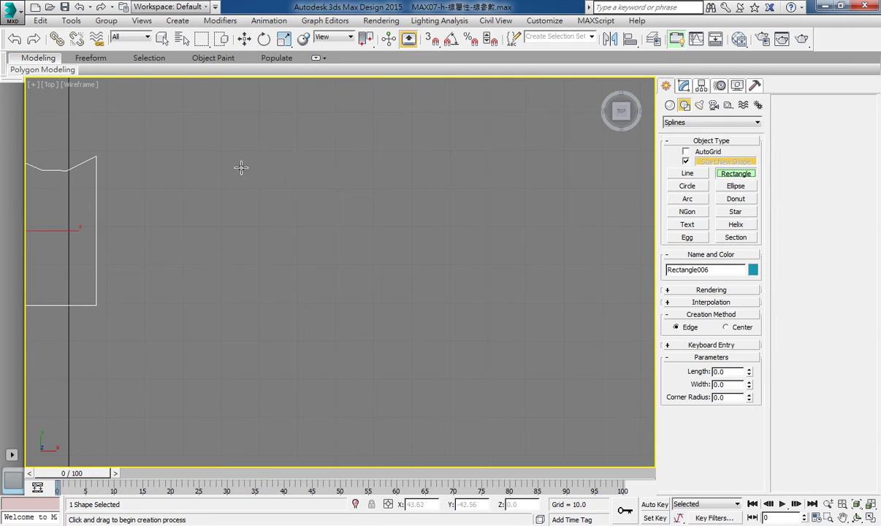
pyautogui.moveTo(237, 152)
pyautogui.mouseDown()
pyautogui.moveTo(431, 299)
pyautogui.moveTo(436, 315)
pyautogui.mouseUp()
pyautogui.rightClick(421, 247)
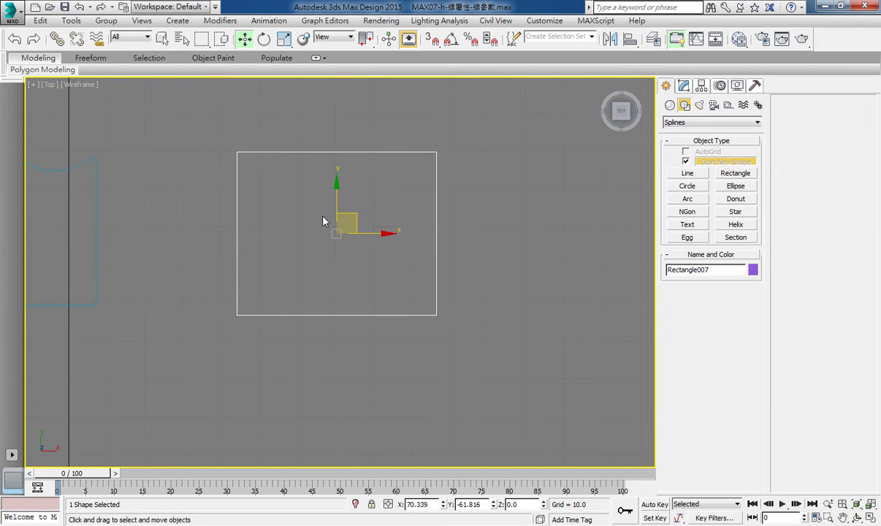
pyautogui.rightClick(406, 291)
pyautogui.moveTo(468, 411)
pyautogui.click(511, 410)
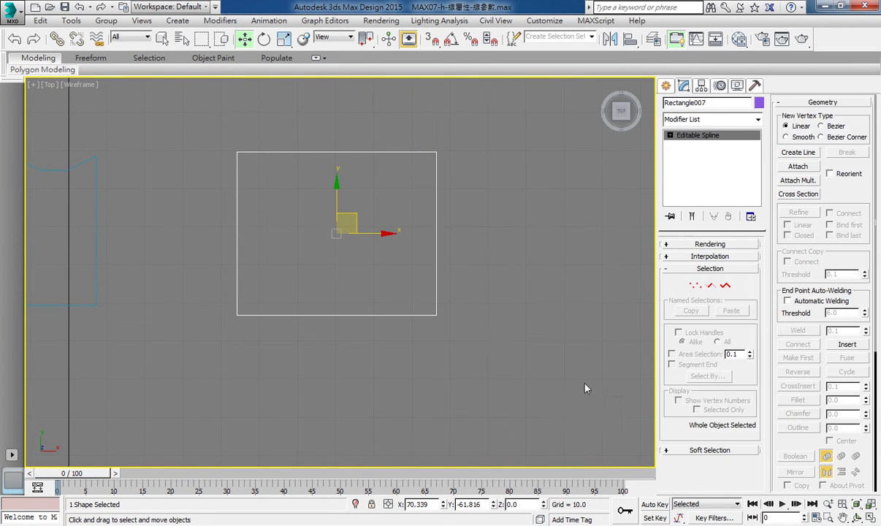
pyautogui.moveTo(501, 365); pyautogui.dragTo(501, 365)
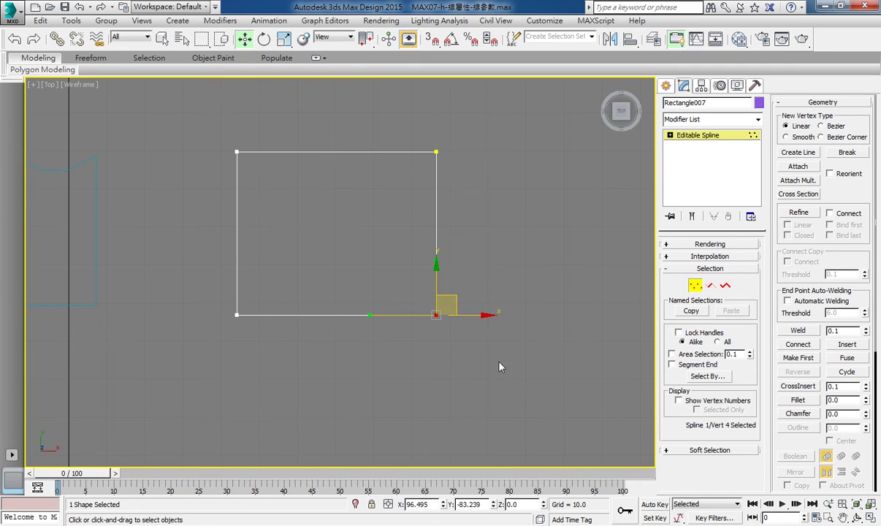
pyautogui.moveTo(155, 279); pyautogui.dragTo(476, 367)
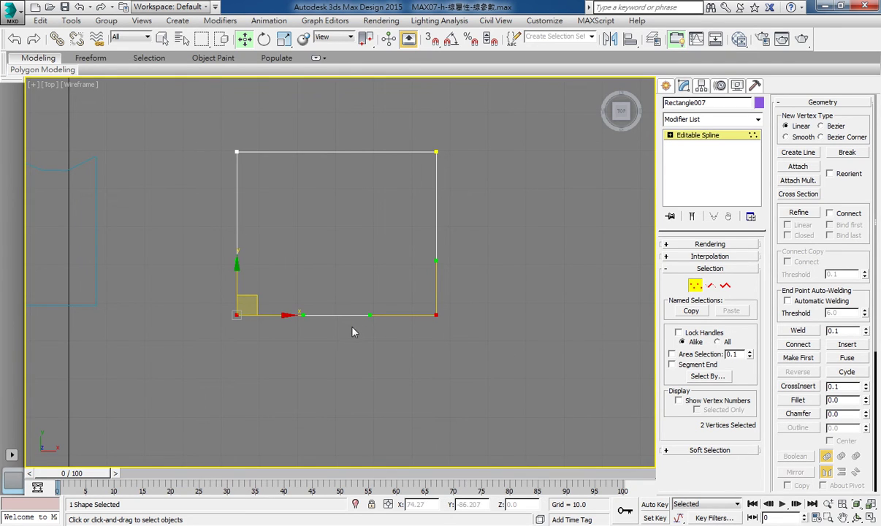
pyautogui.scroll(2, 264, 328)
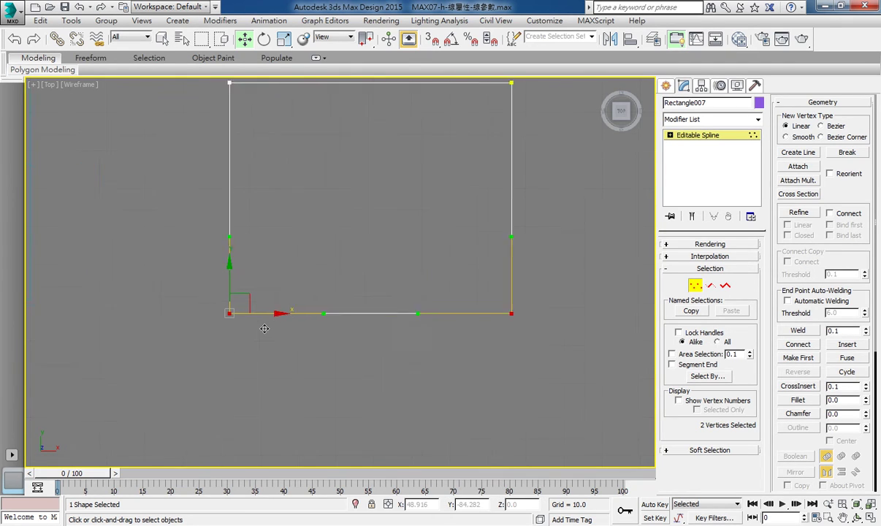
pyautogui.scroll(2, 265, 329)
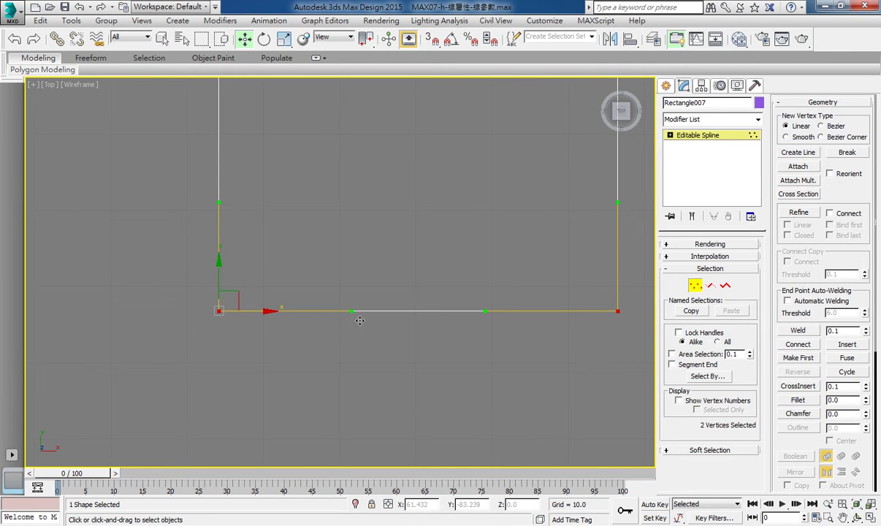
pyautogui.moveTo(360, 320); pyautogui.dragTo(289, 320)
pyautogui.click(465, 326)
pyautogui.moveTo(471, 364); pyautogui.dragTo(403, 364, button='middle')
pyautogui.scroll(-4, 402, 363)
pyautogui.moveTo(201, 304); pyautogui.dragTo(504, 358)
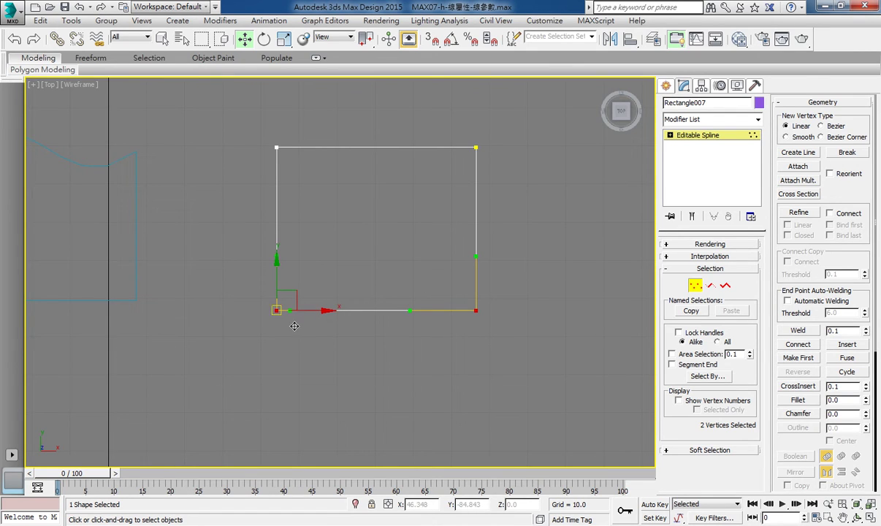
pyautogui.click(475, 310)
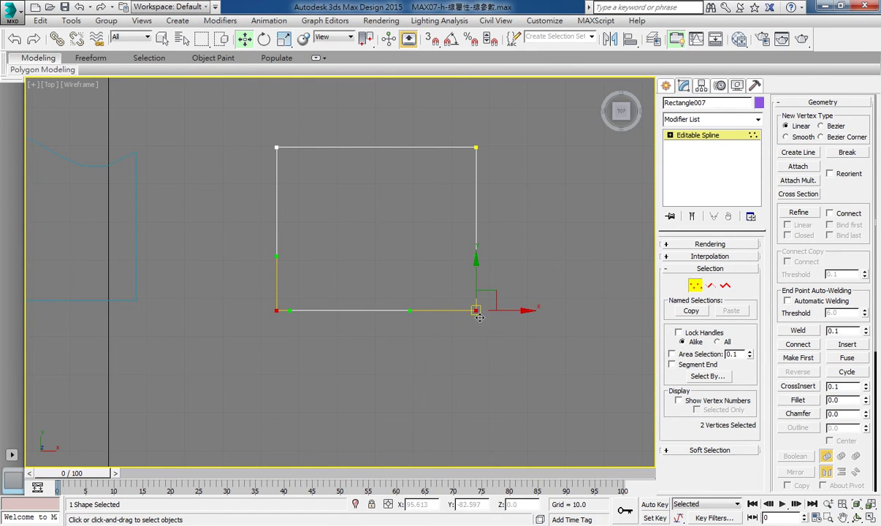
pyautogui.click(279, 312)
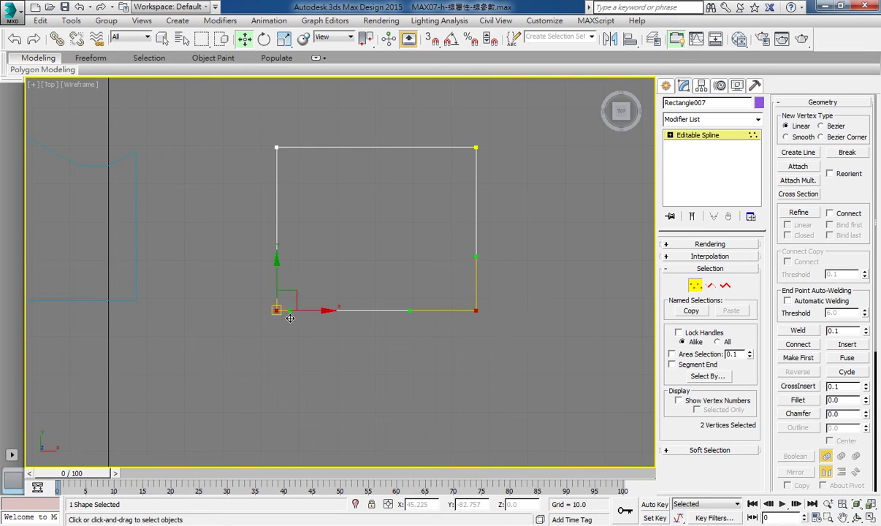
pyautogui.click(710, 285)
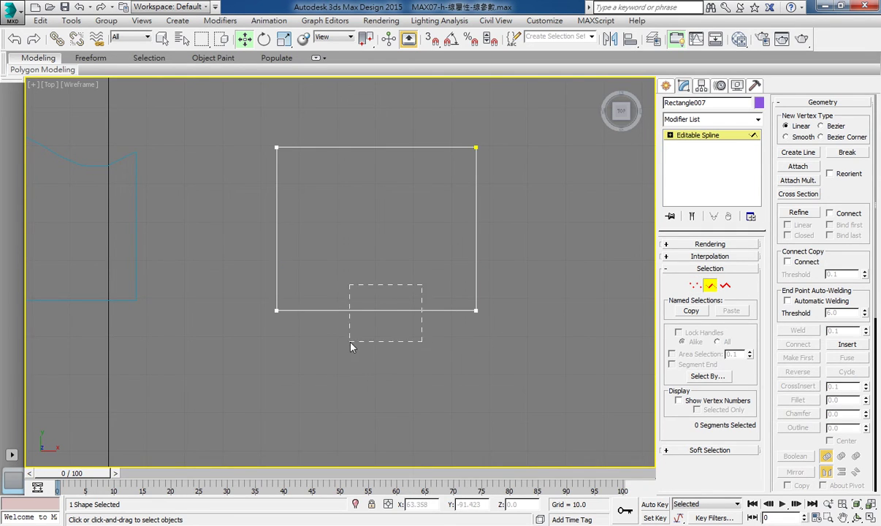
# - Divide Rectangle007's bottom edge with 10 new vertices, then deselect it
pyautogui.moveTo(350, 343); pyautogui.dragTo(346, 321)
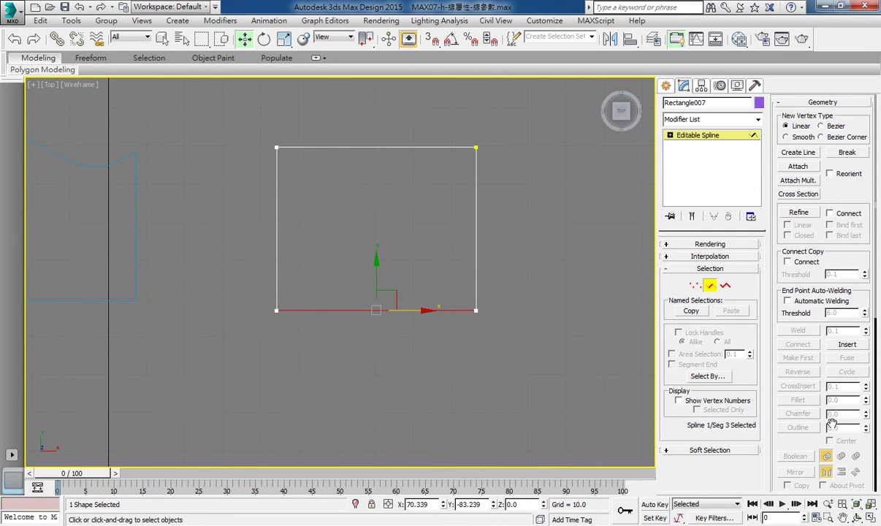
pyautogui.scroll(-5, 781, 398)
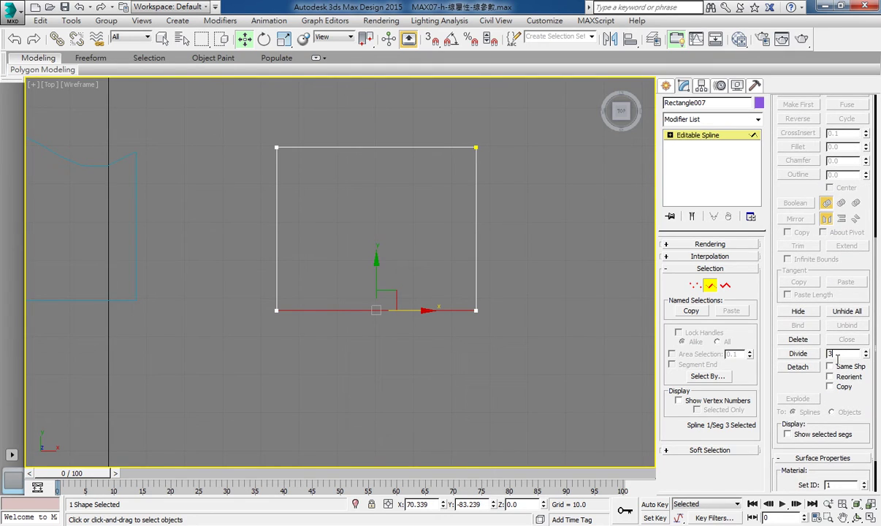
pyautogui.doubleClick(837, 356)
pyautogui.write('10')
pyautogui.click(797, 354)
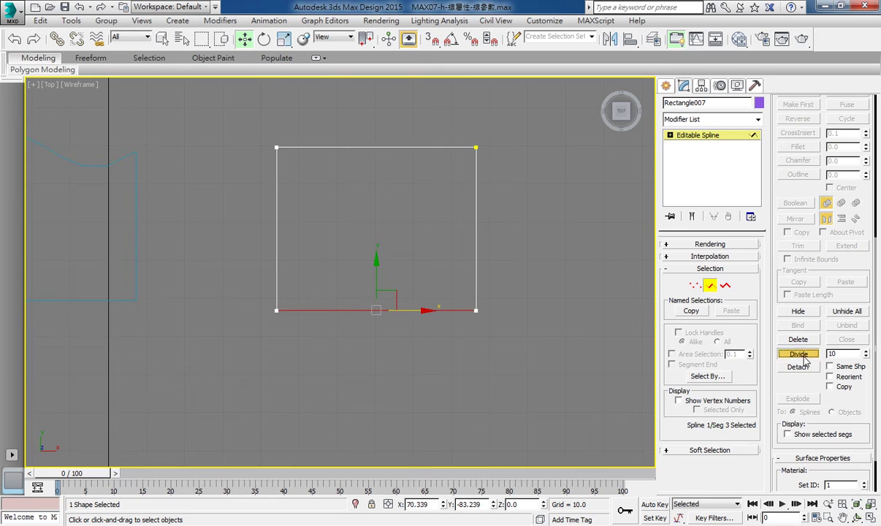
pyautogui.click(450, 319)
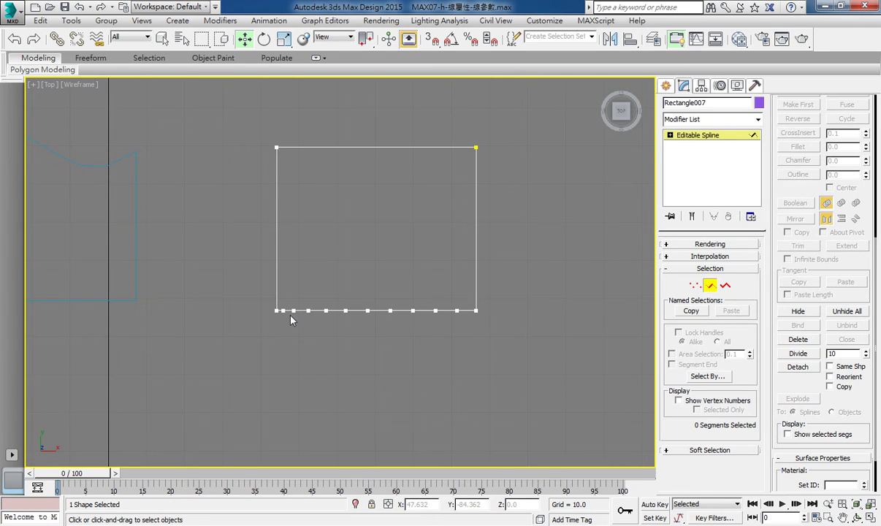
# - Set Rectangle007's two top corner vertices to Corner type
pyautogui.click(695, 285)
pyautogui.moveTo(231, 106); pyautogui.dragTo(484, 216)
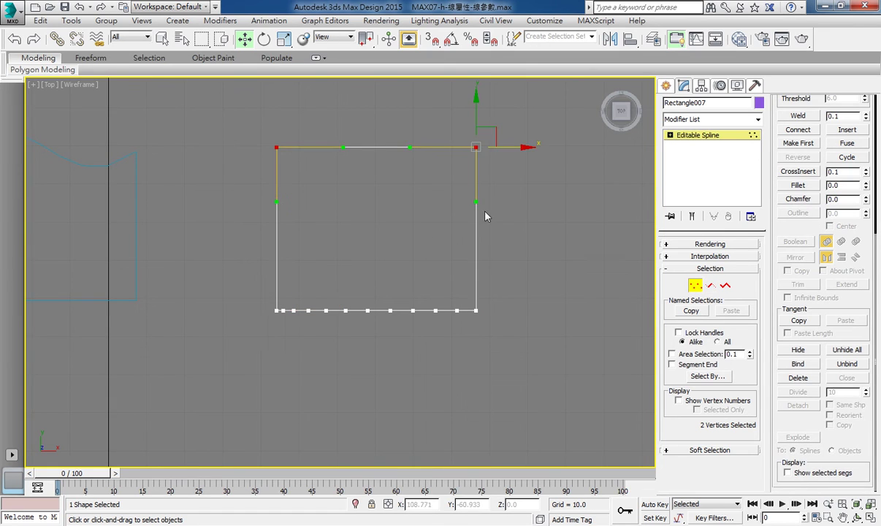
pyautogui.rightClick(425, 153)
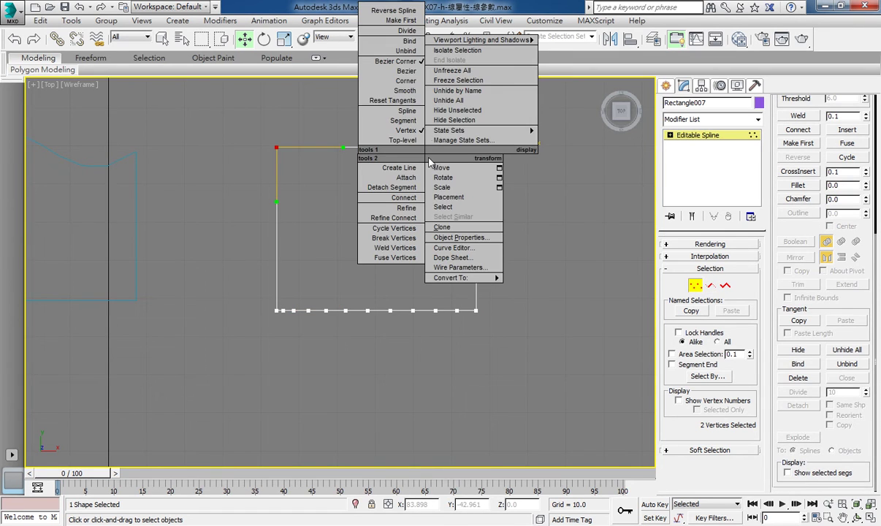
pyautogui.click(409, 81)
# - Divide the top edge with 10 new vertices and zoom out to show the example shapes
pyautogui.click(710, 285)
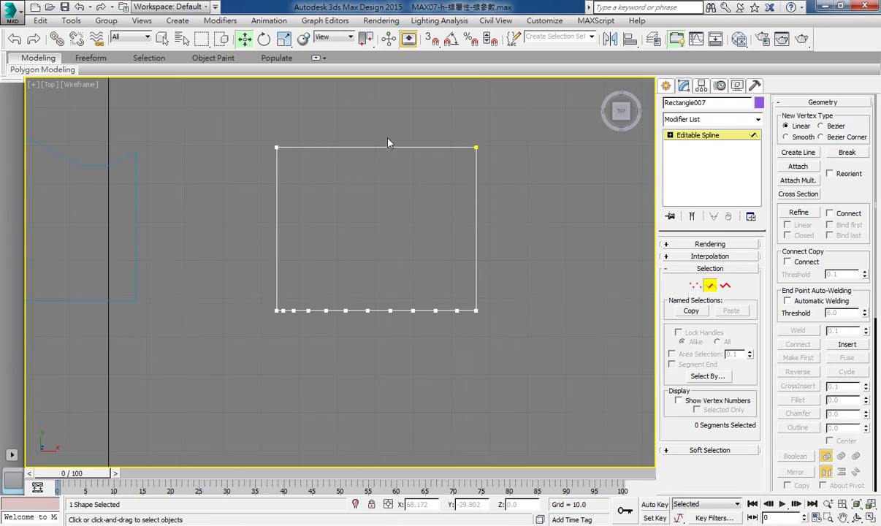
pyautogui.click(387, 145)
pyautogui.scroll(-5, 818, 223)
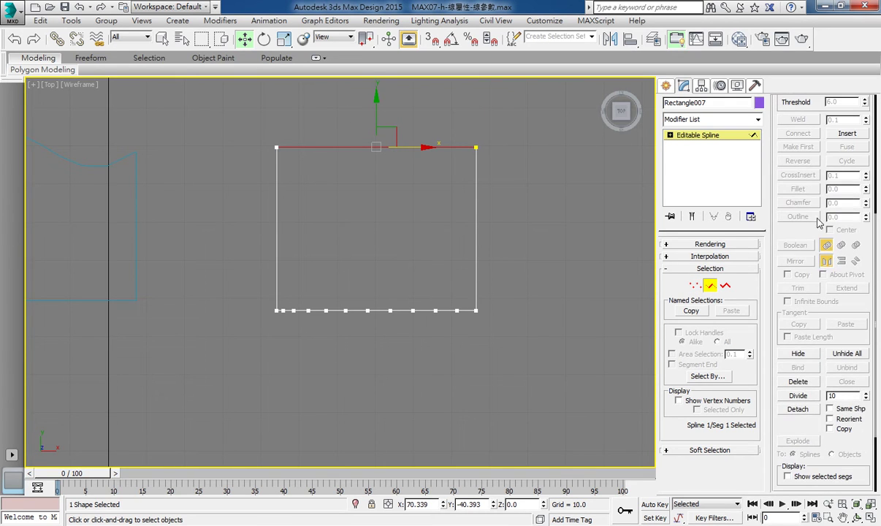
pyautogui.click(797, 395)
pyautogui.click(395, 164)
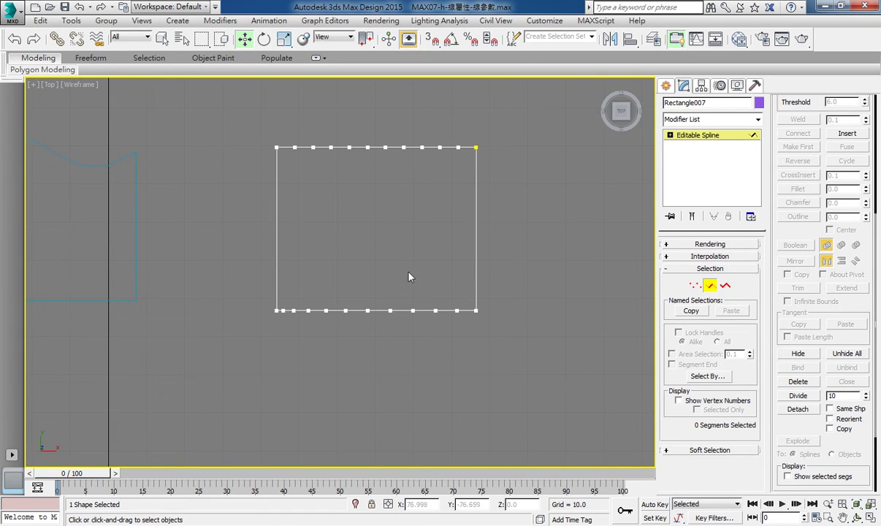
pyautogui.moveTo(409, 277); pyautogui.dragTo(372, 315, button='middle')
pyautogui.scroll(-3, 329, 287)
pyautogui.moveTo(328, 287)
pyautogui.mouseDown(button='middle')
pyautogui.moveTo(210, 317)
pyautogui.moveTo(291, 238)
pyautogui.moveTo(159, 386)
pyautogui.mouseUp(button='middle')
pyautogui.scroll(3, 273, 232)
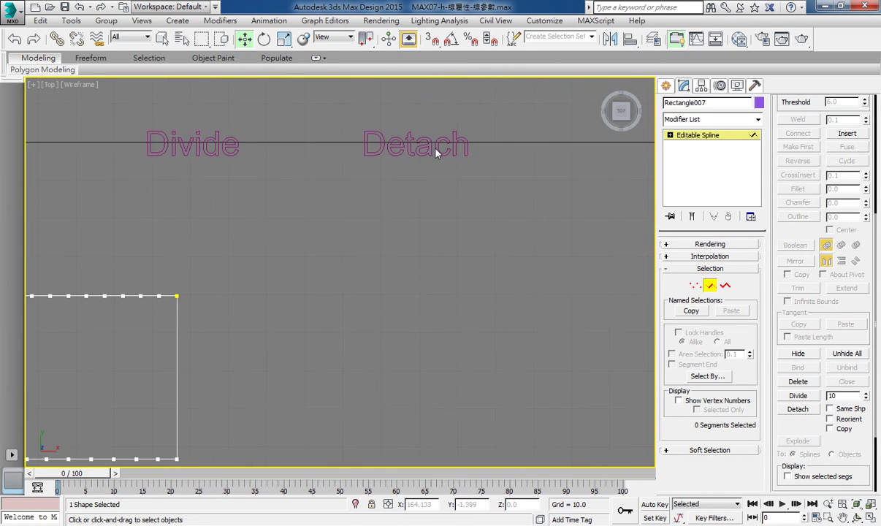
# - Draw a circle overlapping Rectangle007's right side, then reselect the rectangle for editing
pyautogui.moveTo(436, 152); pyautogui.dragTo(595, 95, button='middle')
pyautogui.click(714, 137)
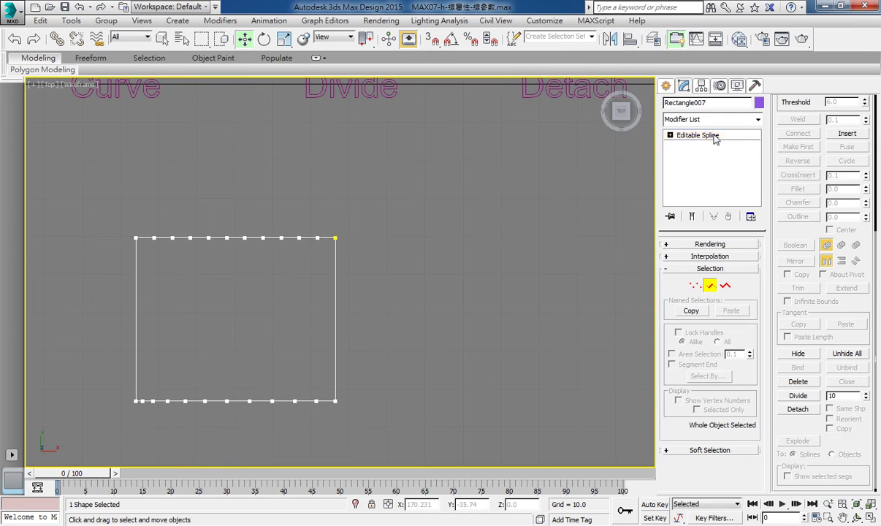
pyautogui.click(713, 138)
pyautogui.click(665, 86)
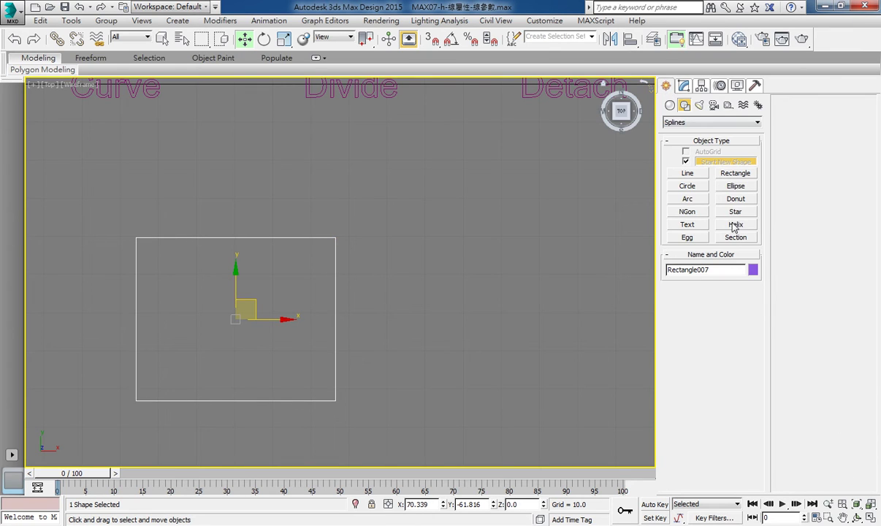
pyautogui.click(686, 187)
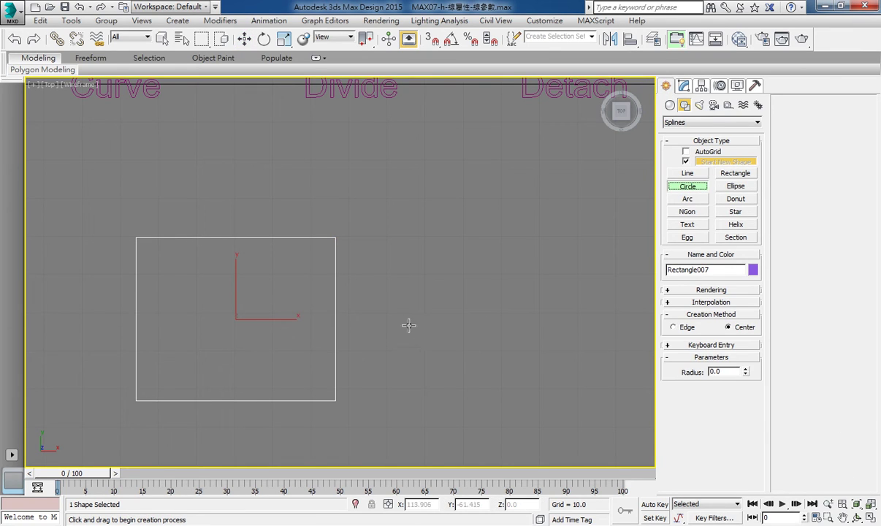
pyautogui.moveTo(399, 315); pyautogui.dragTo(484, 353)
pyautogui.rightClick(443, 296)
pyautogui.click(323, 239)
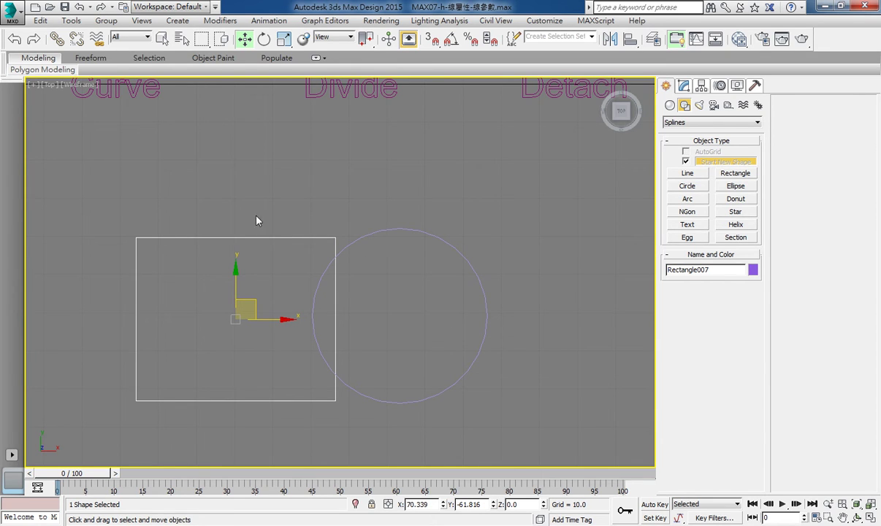
pyautogui.click(683, 85)
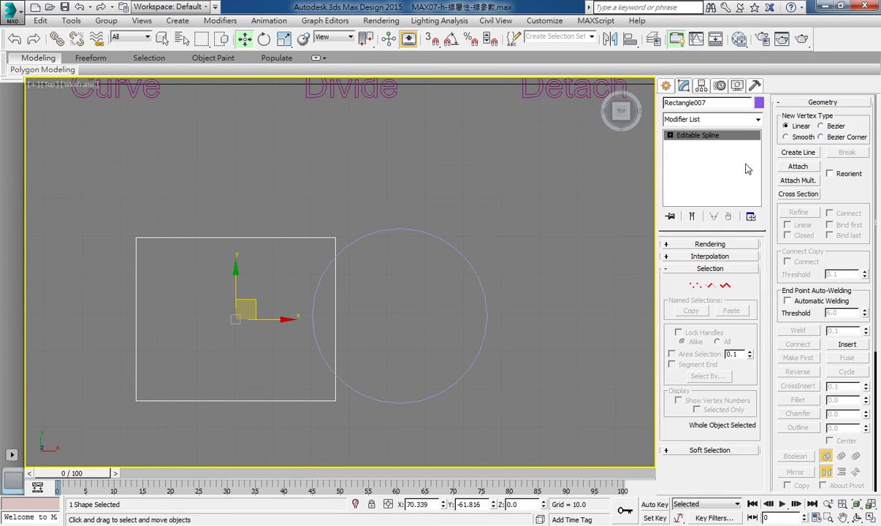
# - Attach the circle to Rectangle007's spline and enter Vertex level
pyautogui.click(800, 166)
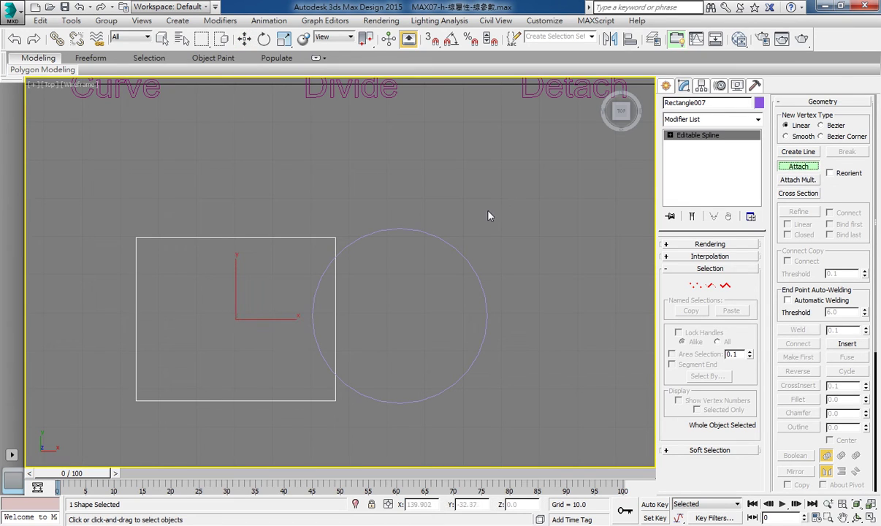
pyautogui.click(406, 233)
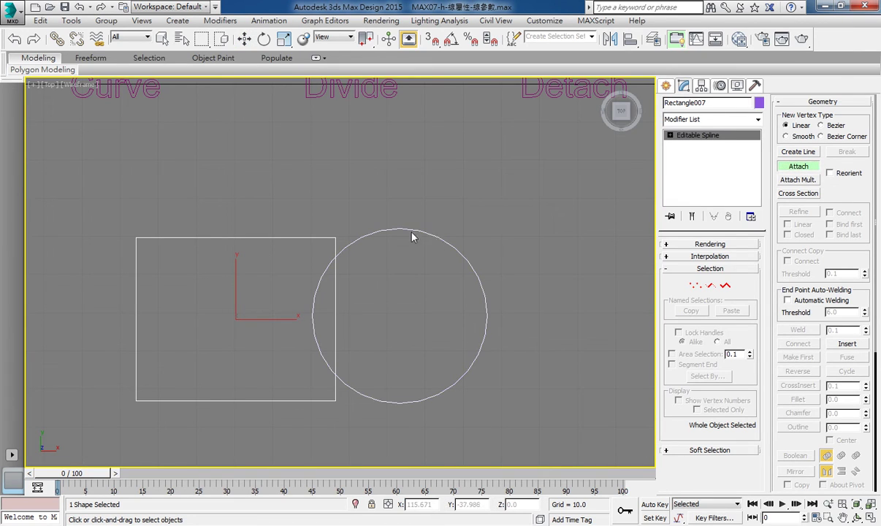
pyautogui.rightClick(359, 277)
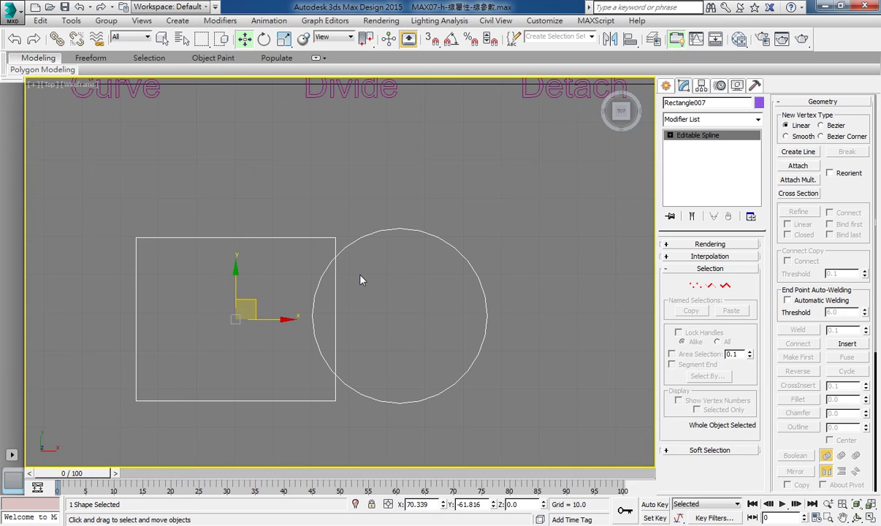
pyautogui.click(694, 285)
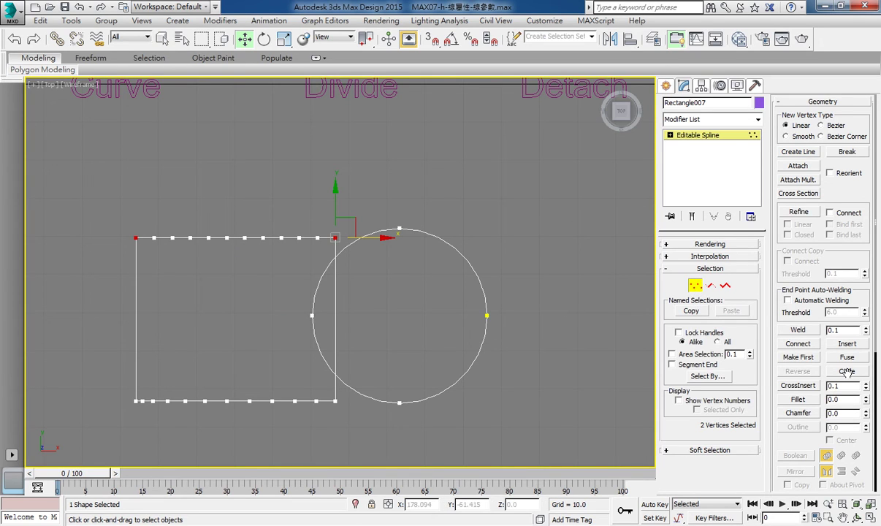
# - Select only the rectangle's top-left vertex
pyautogui.click(136, 238)
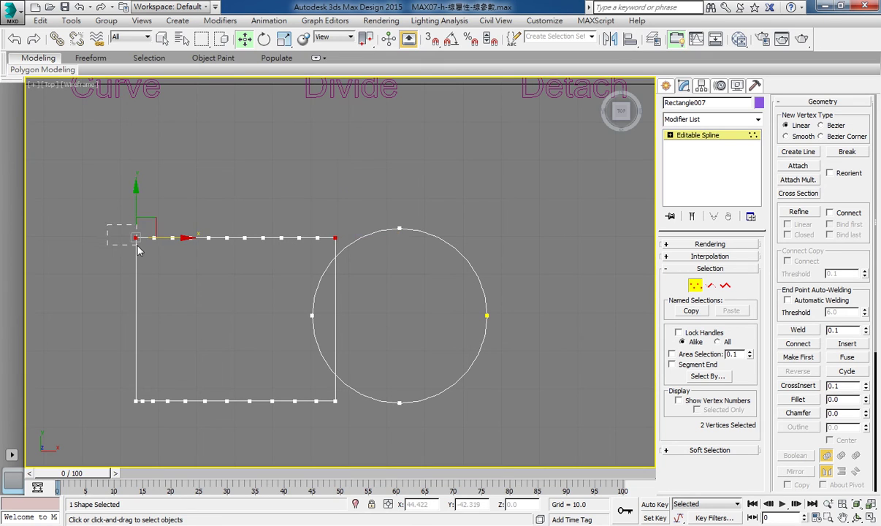
pyautogui.click(136, 239)
pyautogui.click(44, 70)
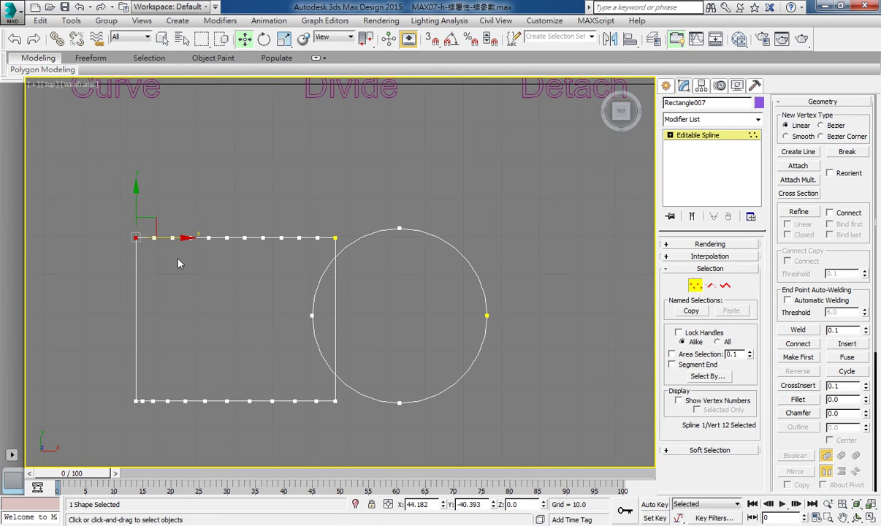
# - Switch to Segment sub-object mode and select the rectangle's left segment
pyautogui.click(710, 285)
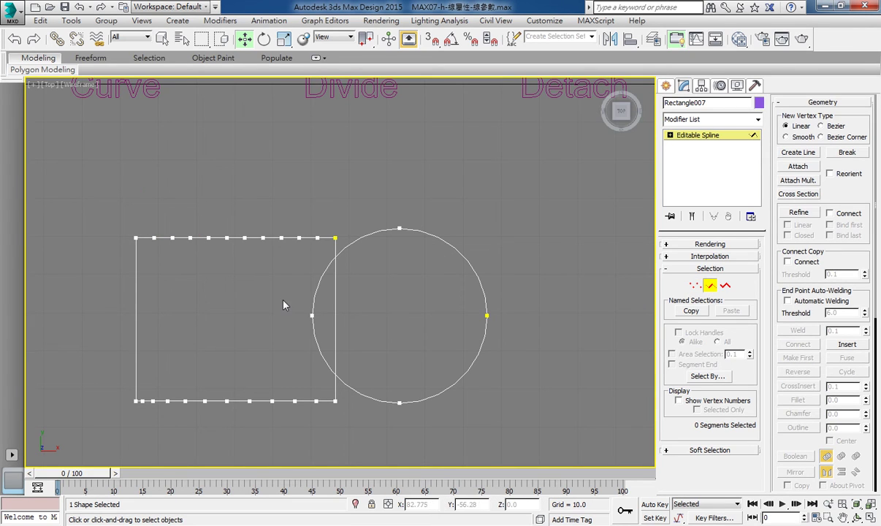
pyautogui.moveTo(267, 214); pyautogui.dragTo(287, 183, button='middle')
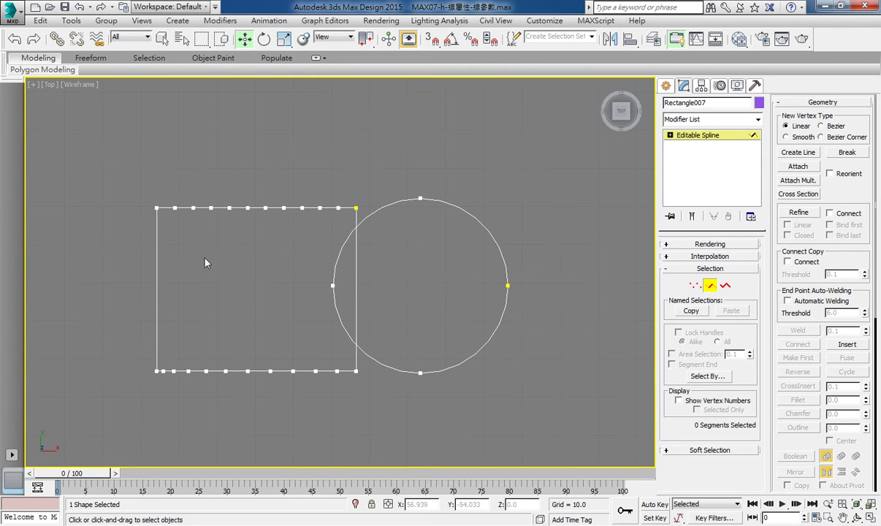
pyautogui.click(164, 260)
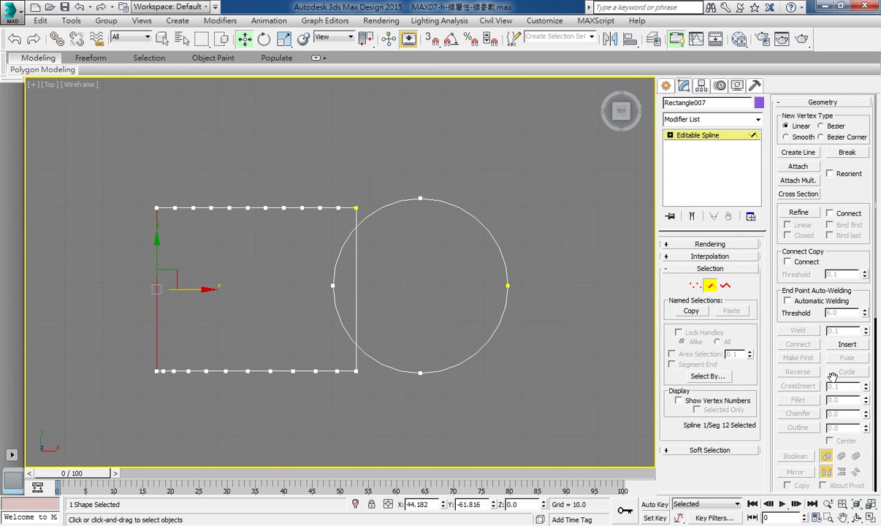
pyautogui.moveTo(783, 358); pyautogui.dragTo(816, 9)
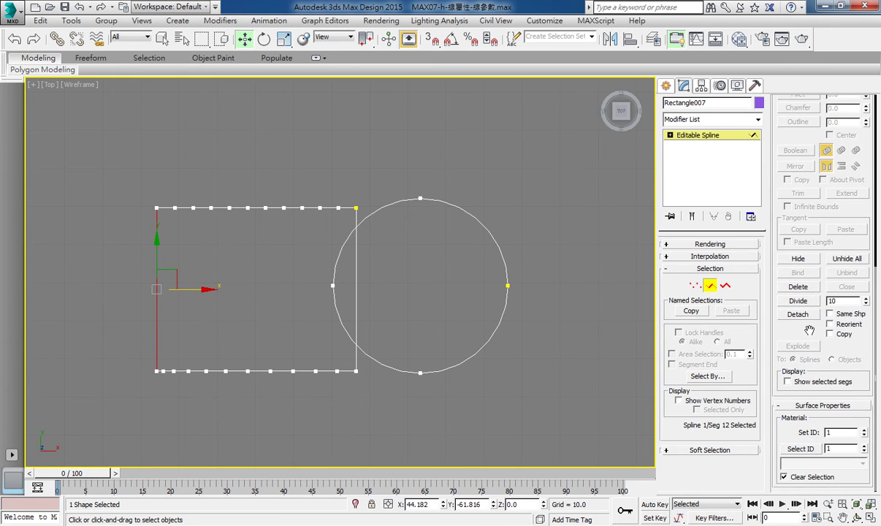
pyautogui.click(798, 314)
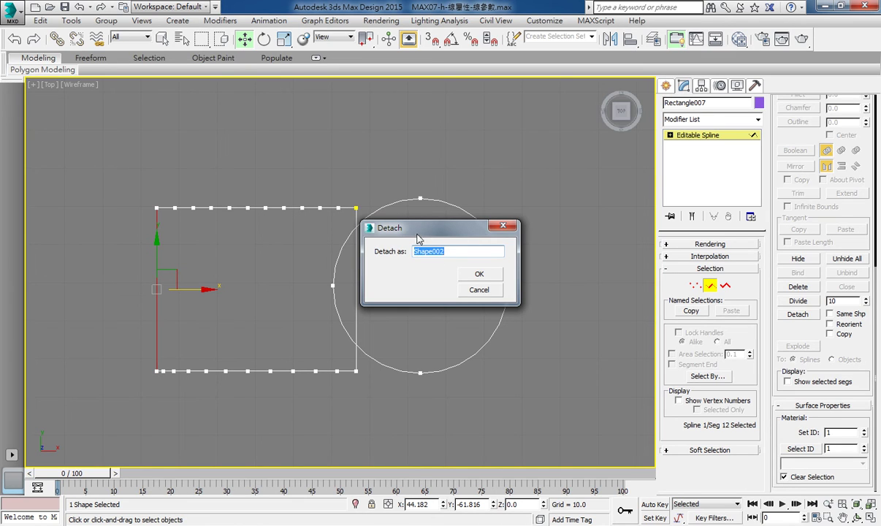
pyautogui.click(481, 276)
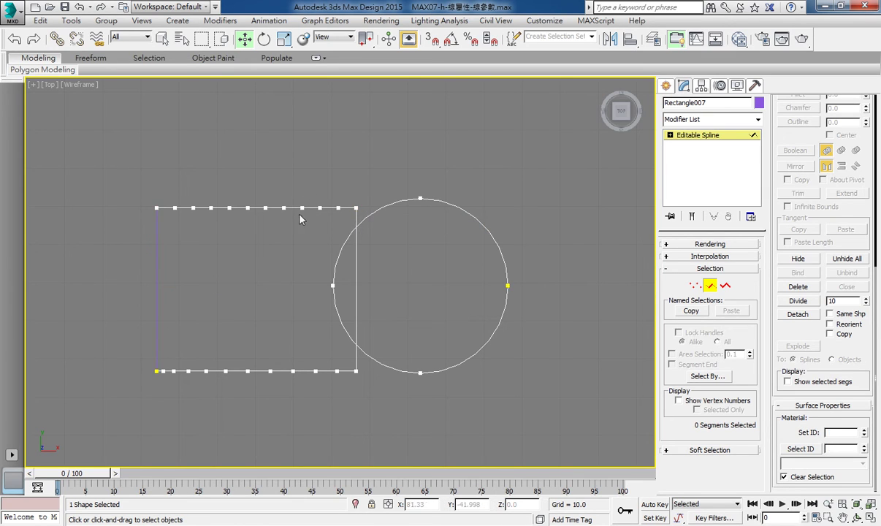
pyautogui.click(723, 136)
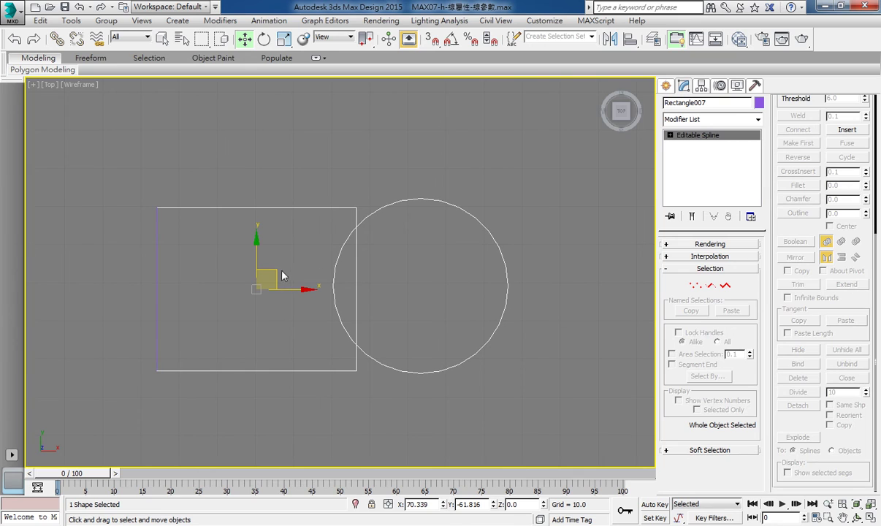
pyautogui.moveTo(283, 275); pyautogui.dragTo(424, 255)
pyautogui.click(156, 276)
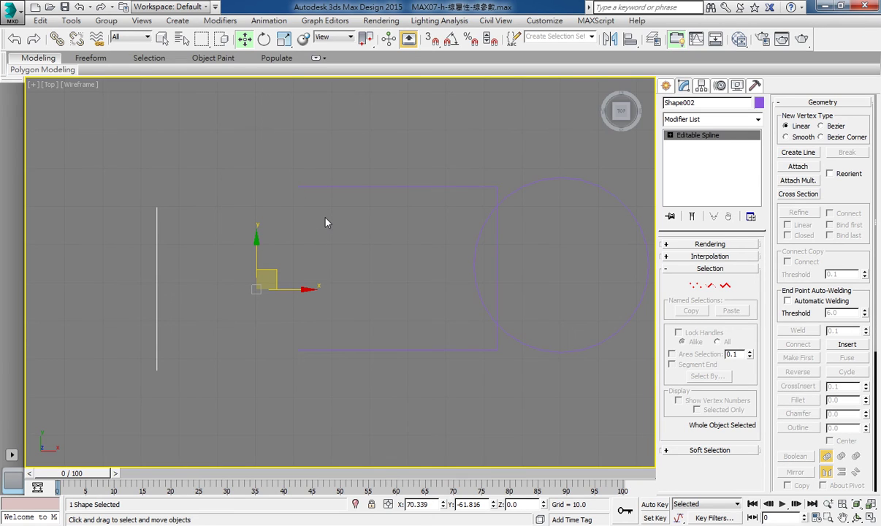
pyautogui.hotkey('ctrl', 'z')
pyautogui.hotkey('ctrl', 'z')
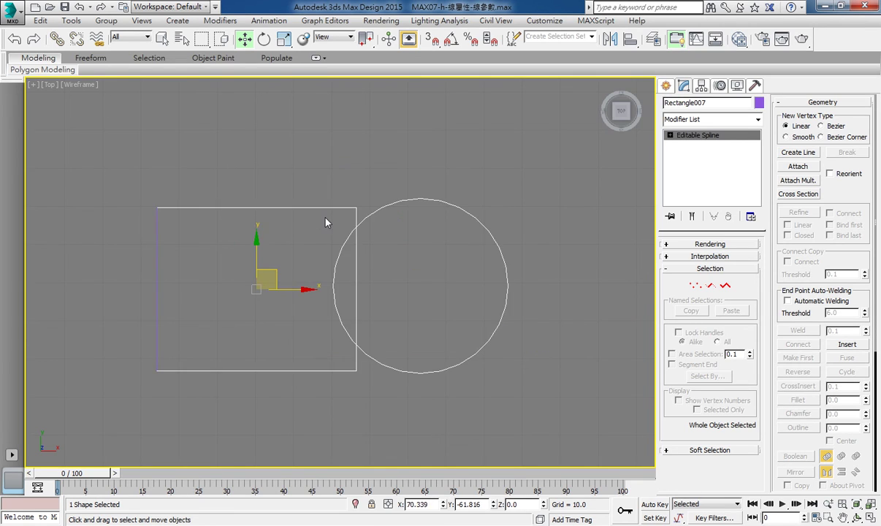
# - Detach a copy of the left segment as Shape002, then move the rectangle and circle right
pyautogui.click(710, 285)
pyautogui.moveTo(168, 245)
pyautogui.mouseDown()
pyautogui.moveTo(103, 296)
pyautogui.moveTo(141, 272)
pyautogui.mouseUp()
pyautogui.moveTo(784, 356); pyautogui.dragTo(785, 150)
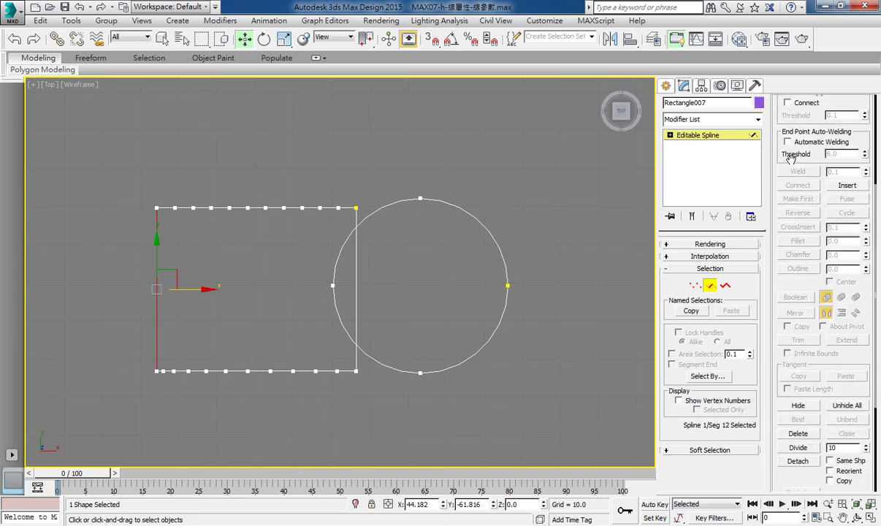
pyautogui.click(844, 335)
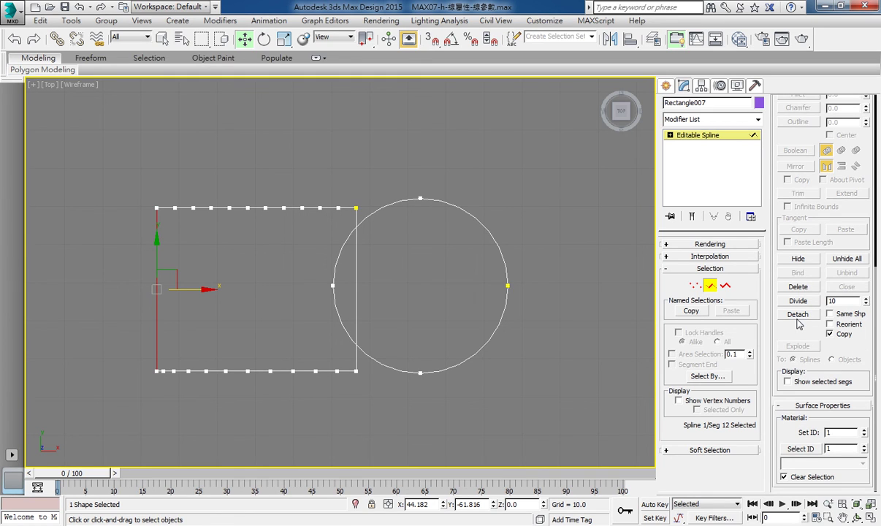
pyautogui.click(798, 319)
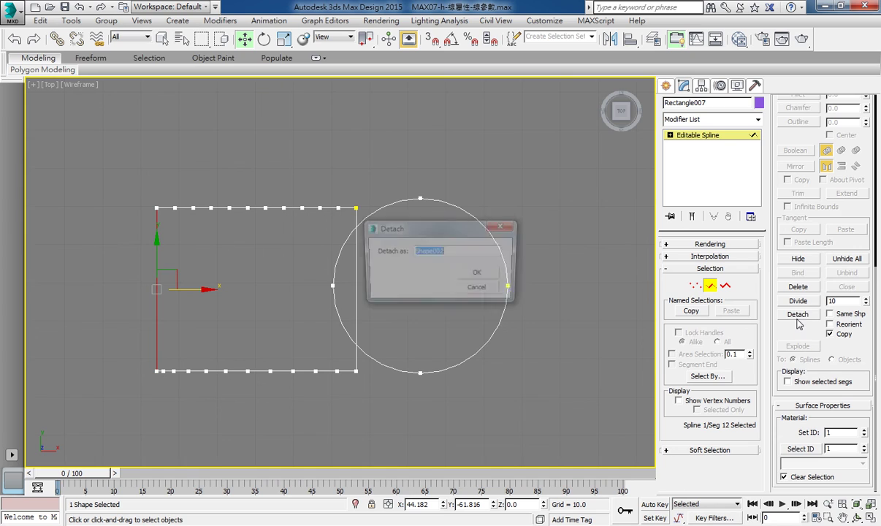
pyautogui.click(472, 276)
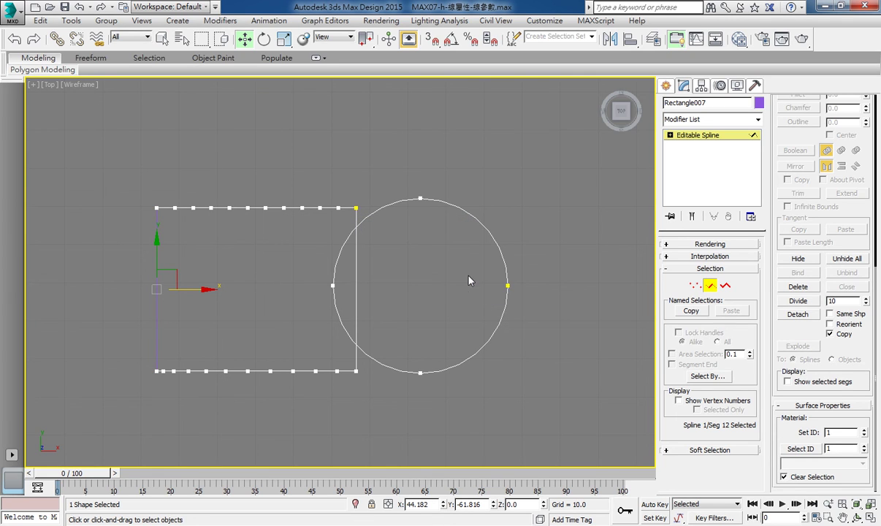
pyautogui.click(692, 134)
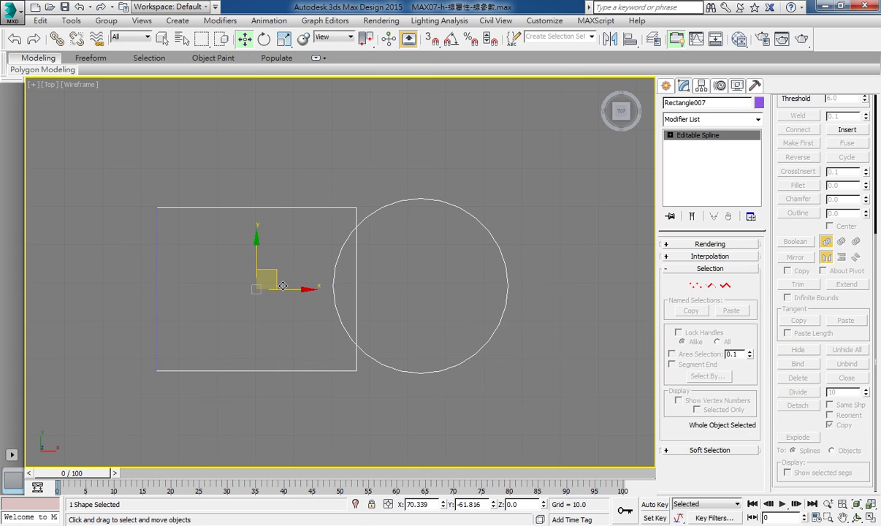
pyautogui.moveTo(282, 273); pyautogui.dragTo(363, 252)
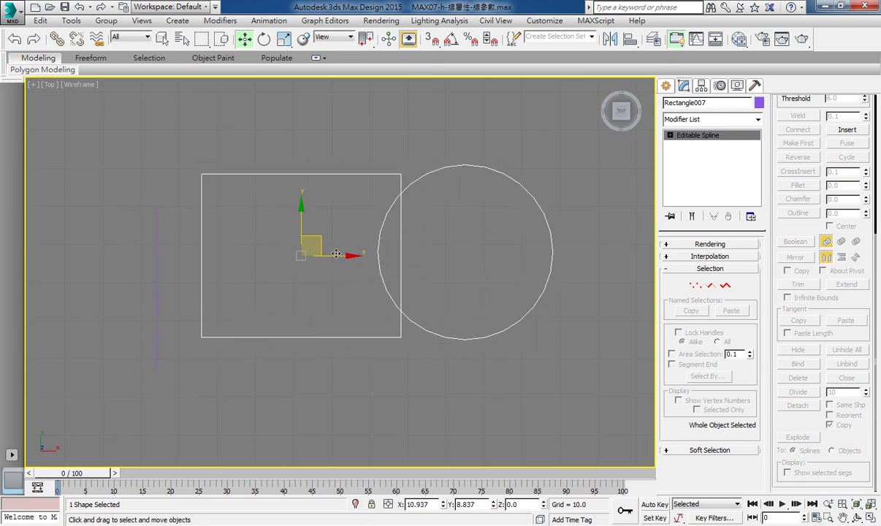
# - Select the detached vertical line Shape002 and zoom the Top viewport out
pyautogui.click(157, 274)
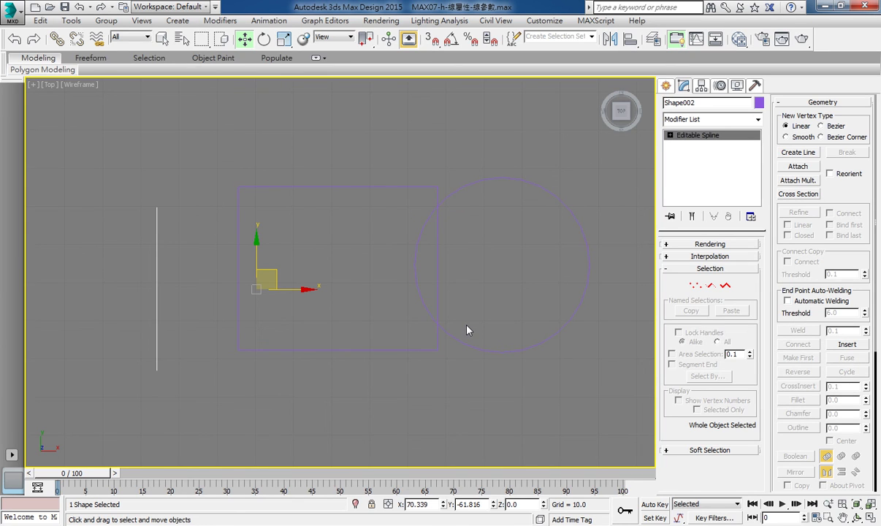
pyautogui.scroll(-3, 431, 345)
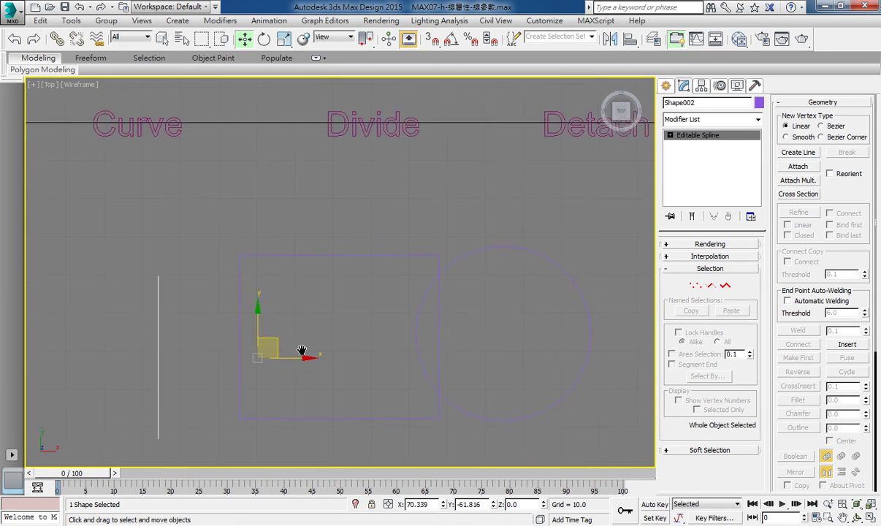
pyautogui.scroll(-2, 285, 310)
pyautogui.scroll(1, 289, 238)
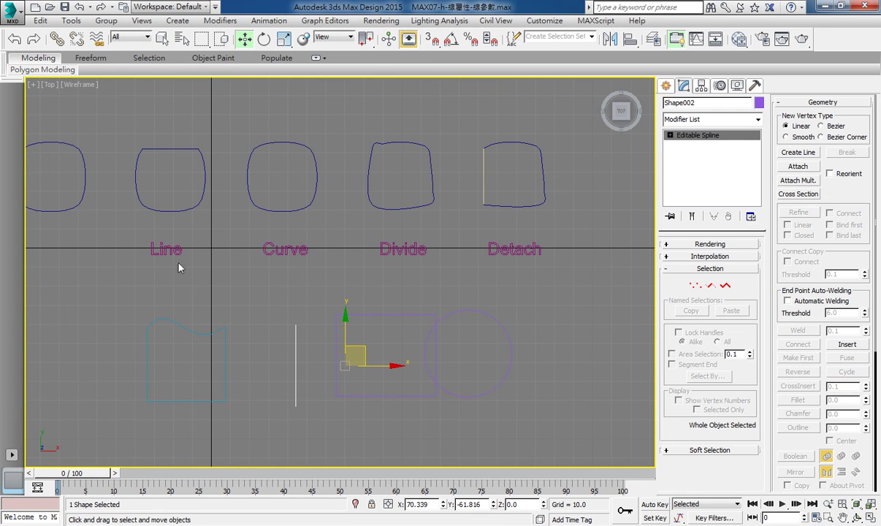